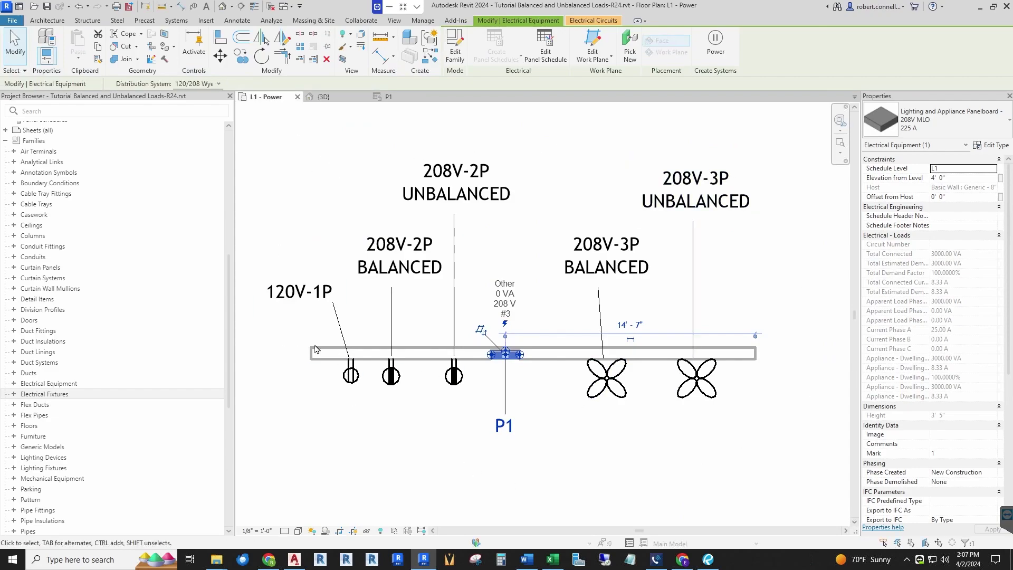
- Select panel P1 in the power plan and review its load and circuiting properties
{"action": "left_click", "coordinate": [523, 366]}
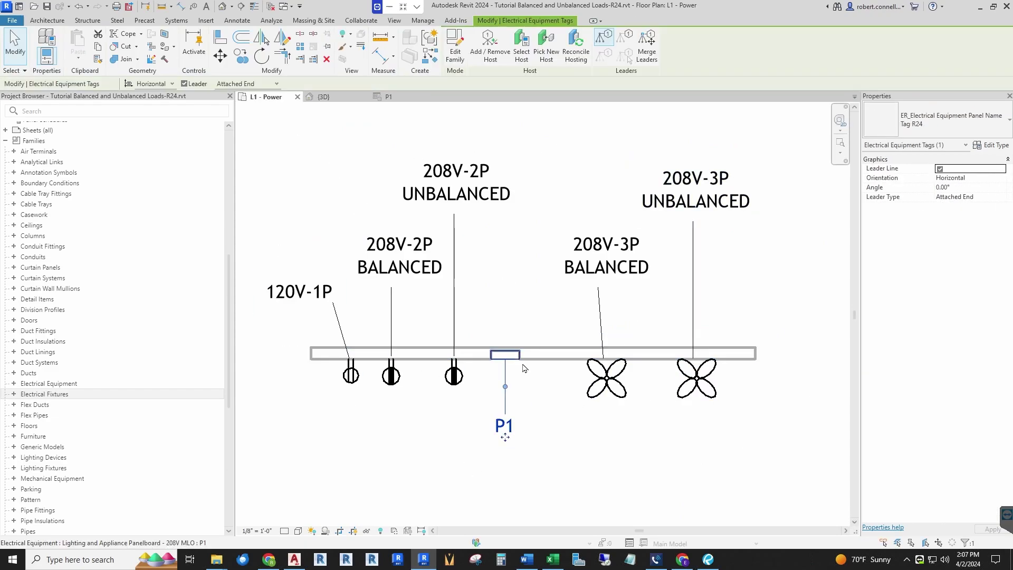
{"action": "left_click", "coordinate": [515, 360]}
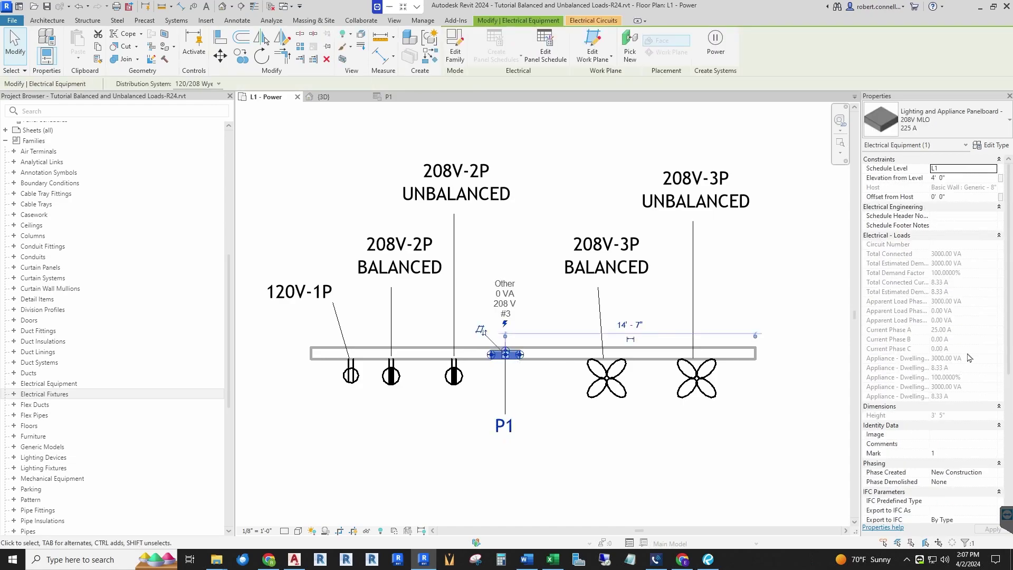
{"action": "scroll", "coordinate": [938, 428], "scroll_direction": "down", "scroll_amount": 7}
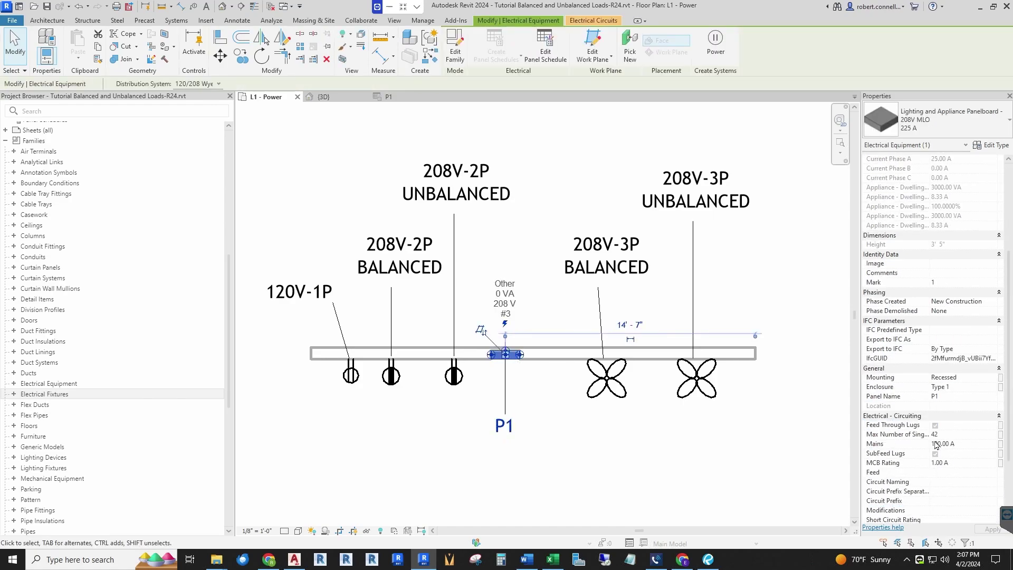
{"action": "scroll", "coordinate": [512, 296], "scroll_direction": "up", "scroll_amount": 2}
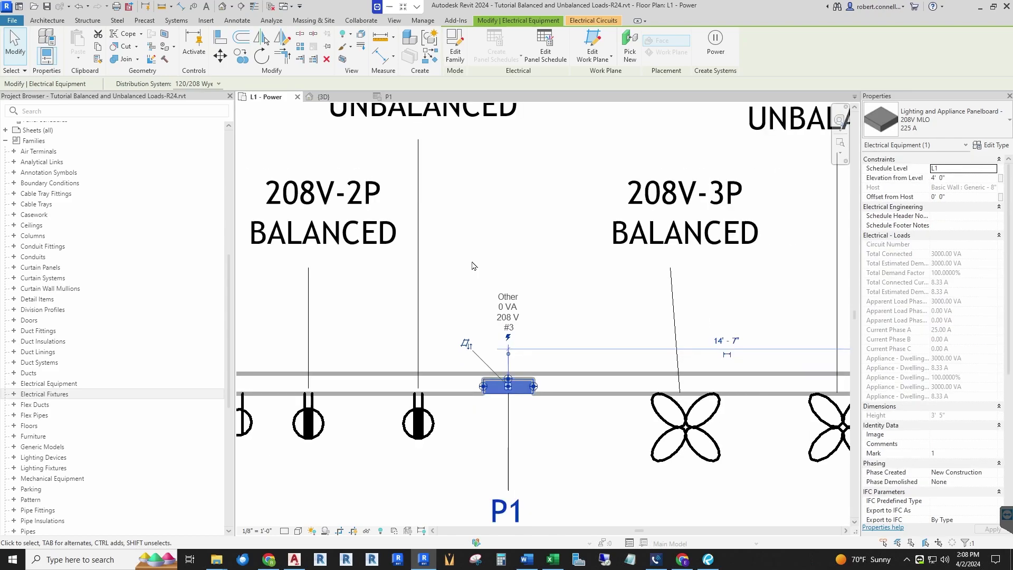
{"action": "scroll", "coordinate": [469, 270], "scroll_direction": "down", "scroll_amount": 3}
{"action": "key", "text": "Escape"}
{"action": "scroll", "coordinate": [496, 370], "scroll_direction": "up", "scroll_amount": 1}
{"action": "scroll", "coordinate": [509, 370], "scroll_direction": "down", "scroll_amount": 1}
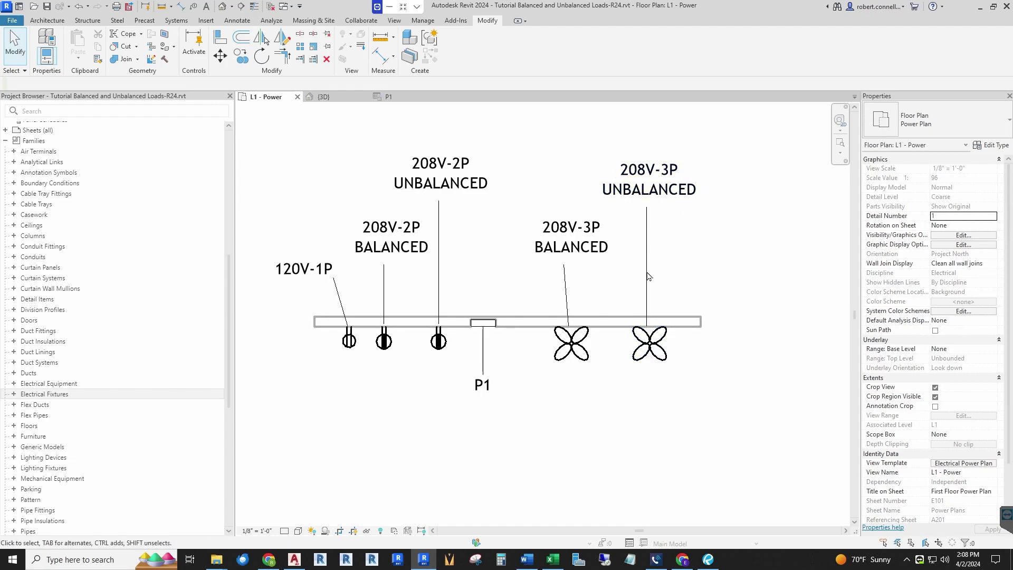
- Inspect the electrical circuit properties of the 208V-3P UNBALANCED fan
{"action": "left_click", "coordinate": [666, 354]}
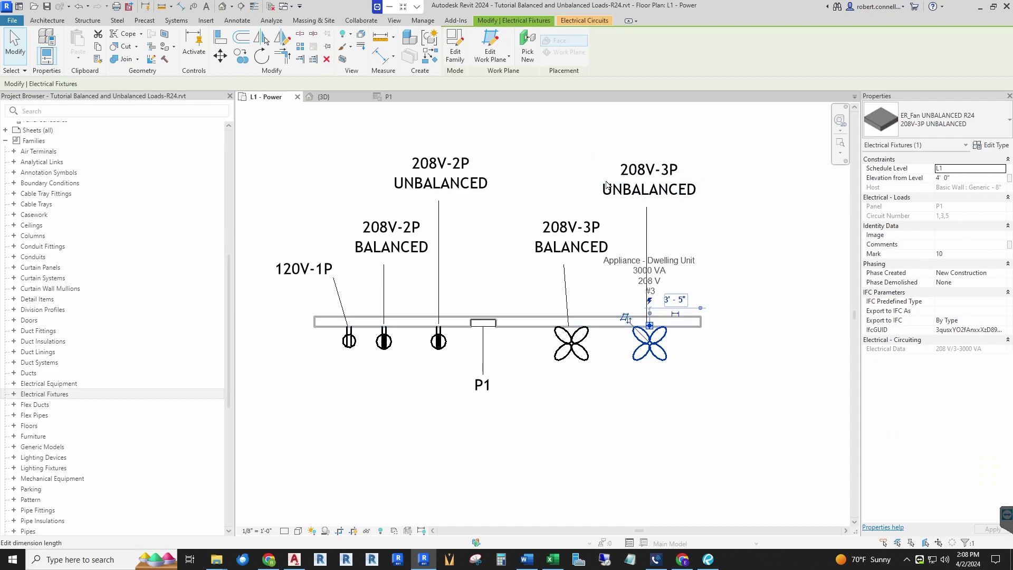
{"action": "left_click", "coordinate": [585, 20]}
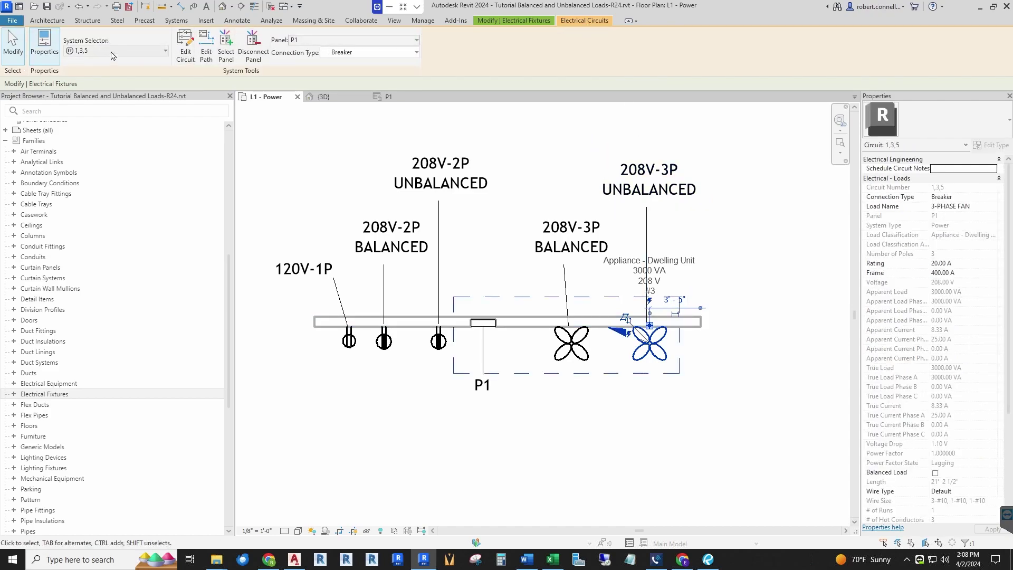
{"action": "key", "text": "Escape"}
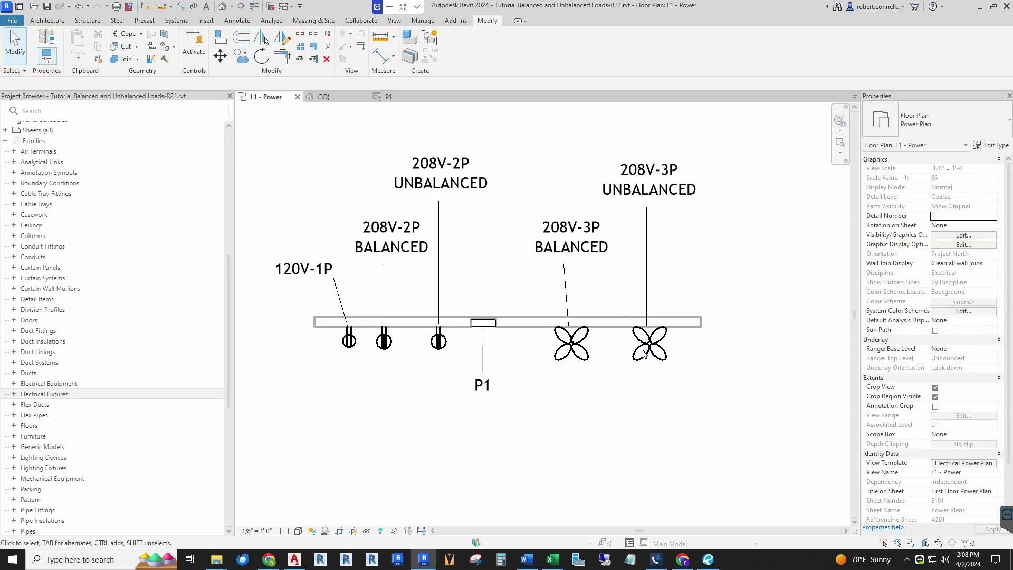
- Generate an arc wire for the unbalanced fan's circuit and reshape its home run to point straight down below the fan
{"action": "key", "text": "Tab"}
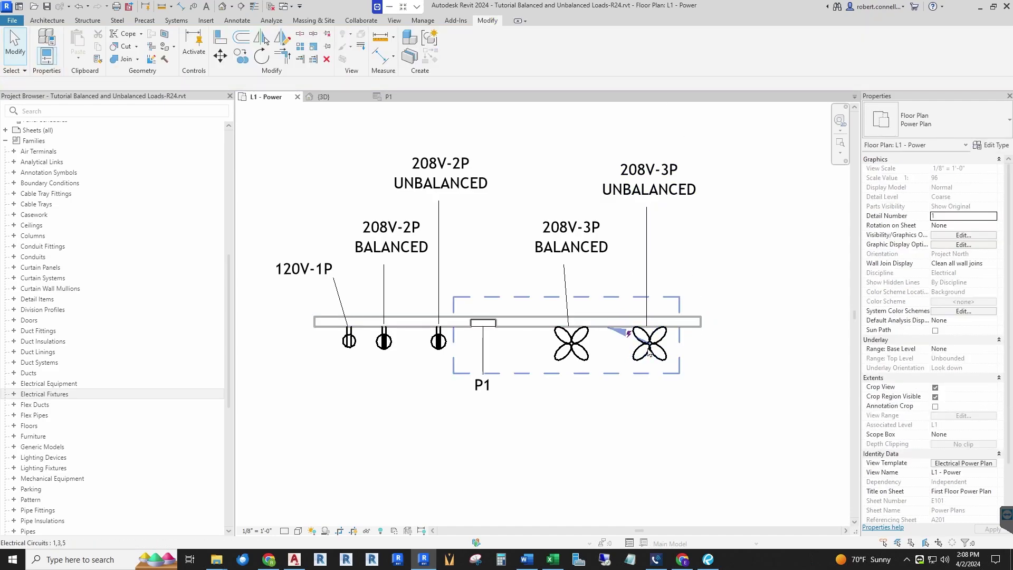
{"action": "left_click", "coordinate": [649, 352]}
{"action": "left_click", "coordinate": [625, 332]}
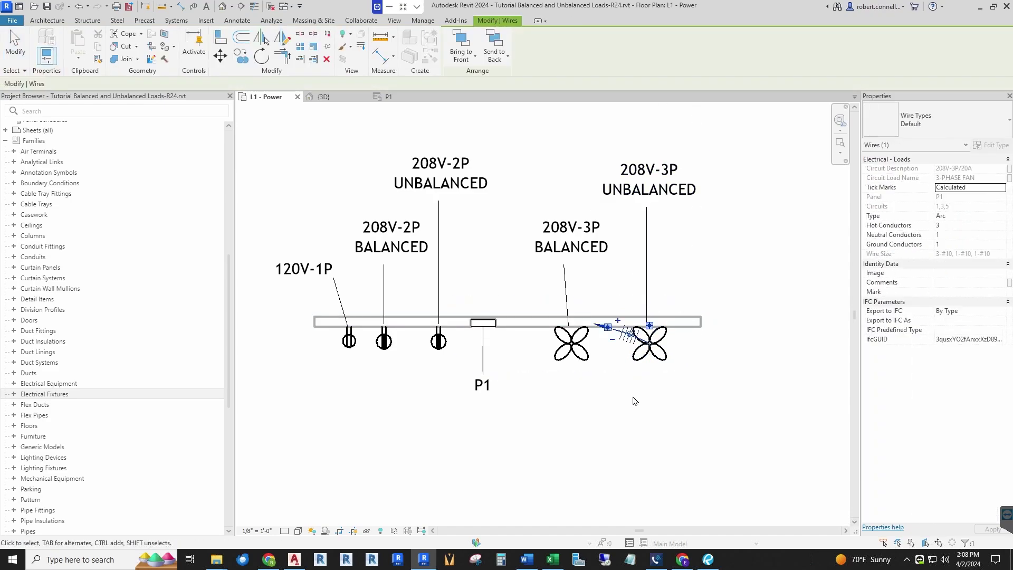
{"action": "scroll", "coordinate": [634, 401], "scroll_direction": "up", "scroll_amount": 2}
{"action": "left_click_drag", "start_coordinate": [654, 327], "coordinate": [663, 430]}
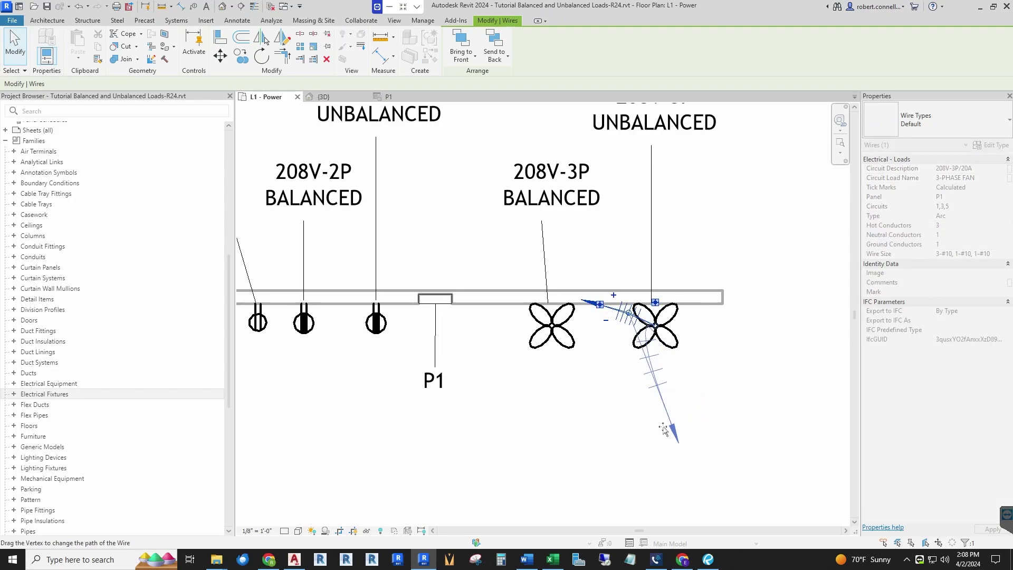
{"action": "left_click_drag", "start_coordinate": [658, 390], "coordinate": [661, 416]}
{"action": "left_click", "coordinate": [348, 147]}
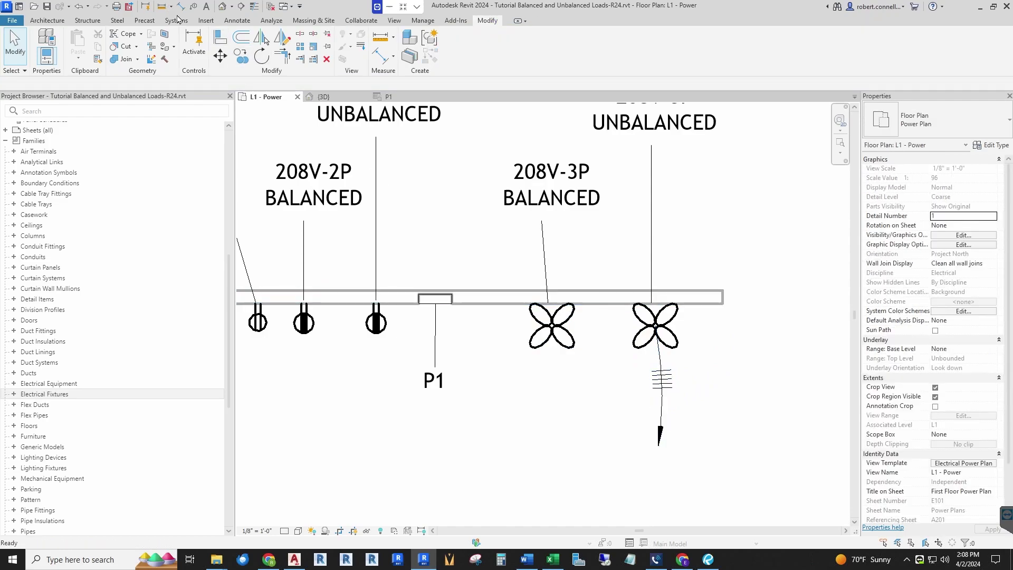
- Tag the unbalanced fan's wire without a leader and place the circuit tag just below the home run arrow
{"action": "left_click", "coordinate": [655, 457]}
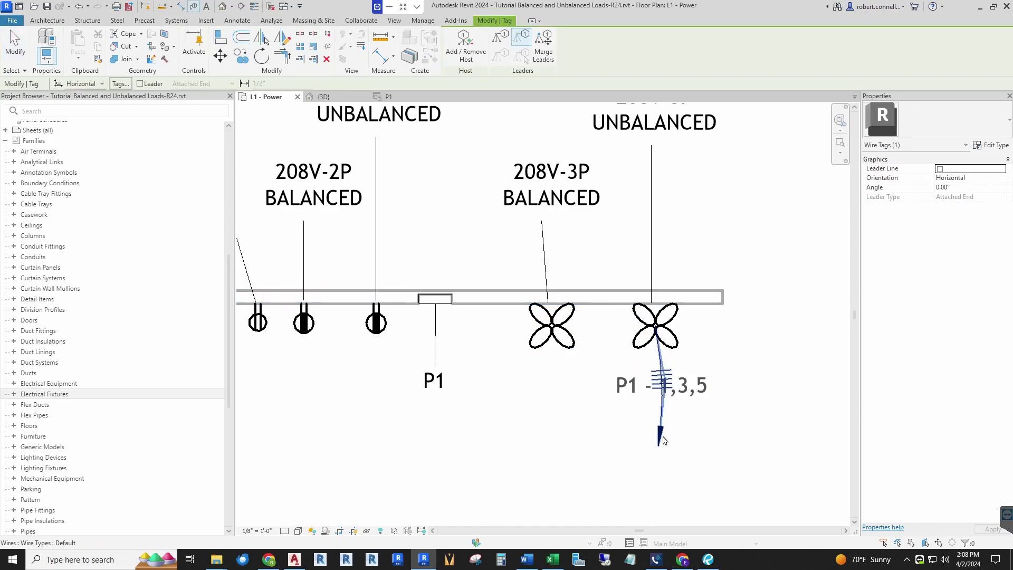
{"action": "left_click_drag", "start_coordinate": [662, 399], "coordinate": [662, 473]}
{"action": "left_click", "coordinate": [785, 296]}
{"action": "scroll", "coordinate": [785, 296], "scroll_direction": "down", "scroll_amount": 2}
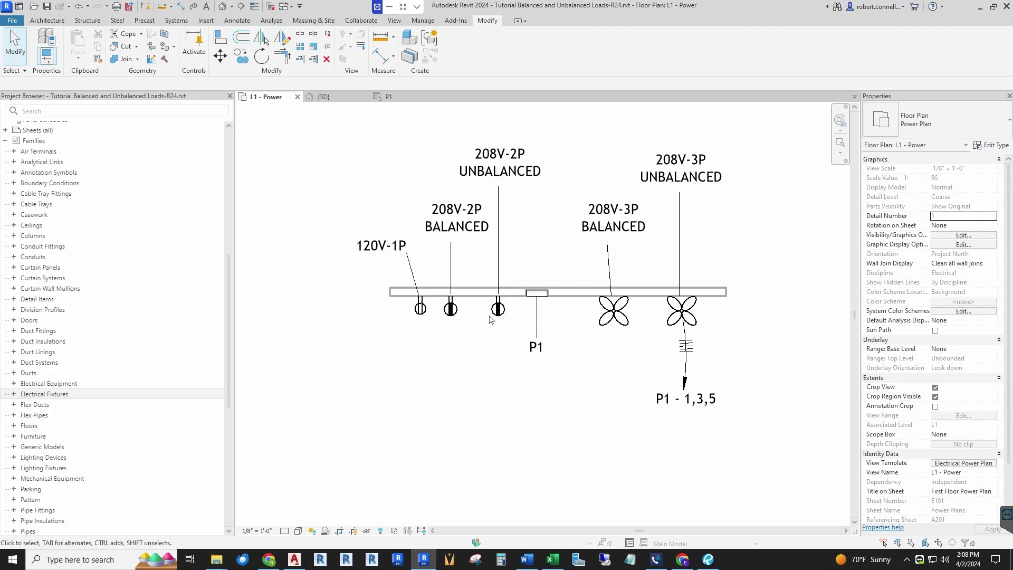
- Check the family, type and electrical properties of the 208V-2P BALANCED receptacle
{"action": "scroll", "coordinate": [428, 317], "scroll_direction": "up", "scroll_amount": 1}
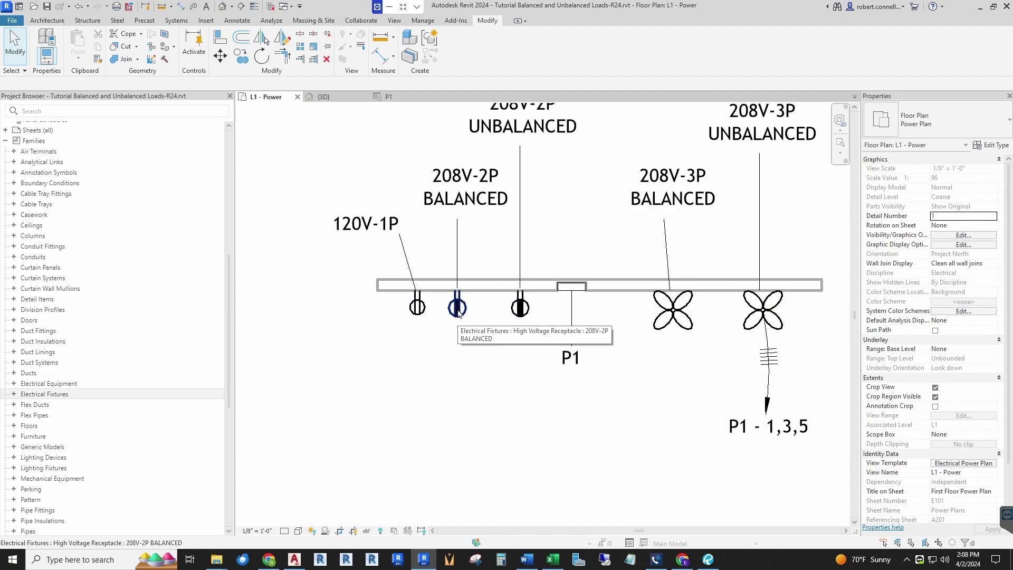
{"action": "left_click", "coordinate": [457, 310]}
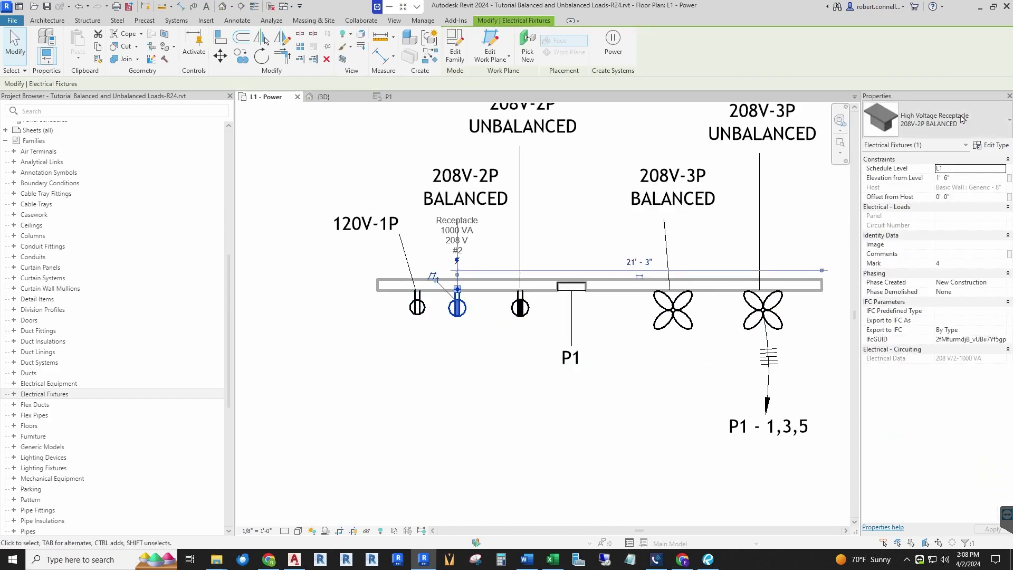
{"action": "left_click", "coordinate": [567, 232]}
{"action": "scroll", "coordinate": [343, 322], "scroll_direction": "down", "scroll_amount": 2}
{"action": "scroll", "coordinate": [607, 322], "scroll_direction": "up", "scroll_amount": 2}
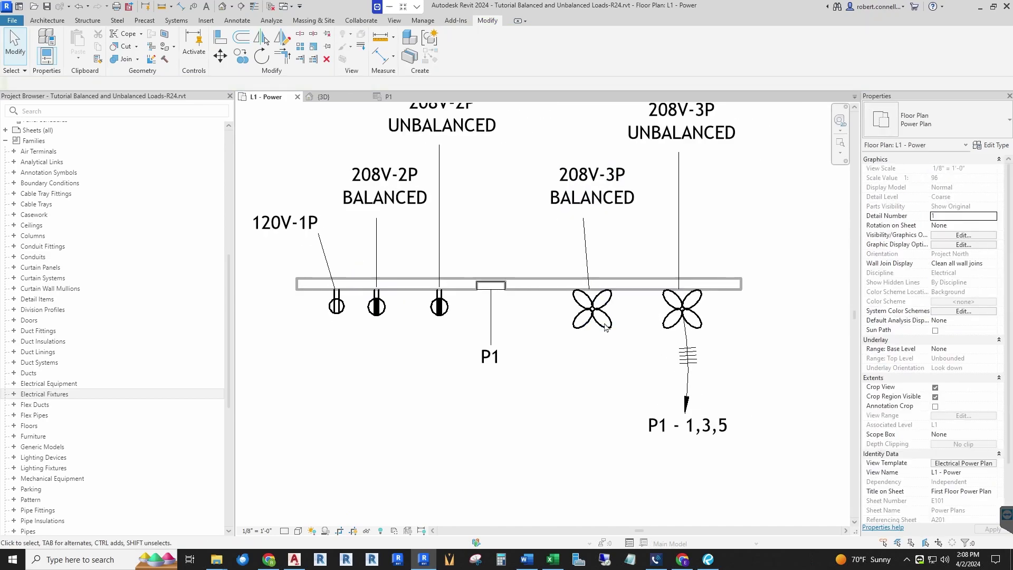
- Check the family, type and electrical properties of the 208V-3P BALANCED fan
{"action": "left_click", "coordinate": [598, 314]}
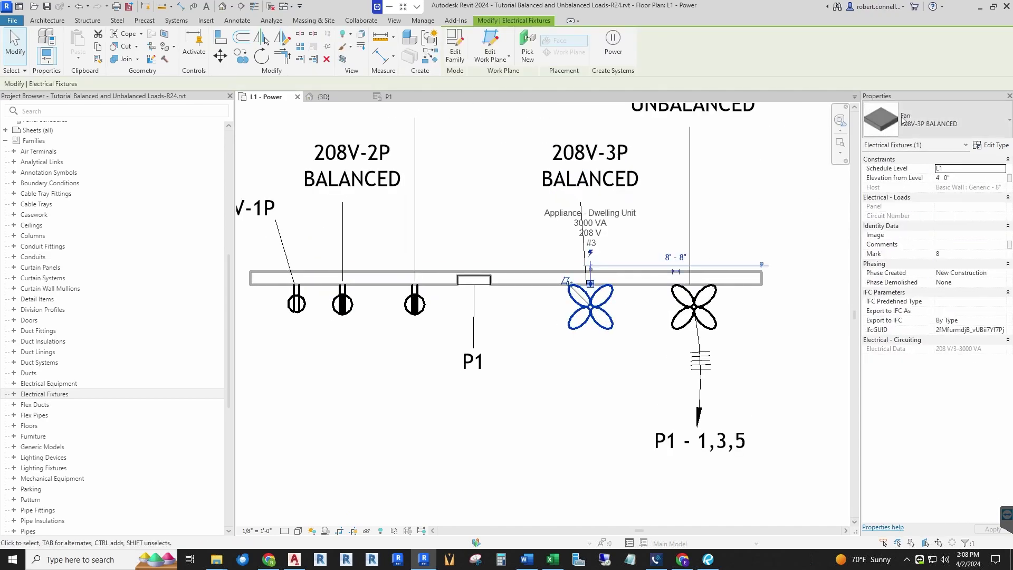
{"action": "scroll", "coordinate": [540, 342], "scroll_direction": "down", "scroll_amount": 1}
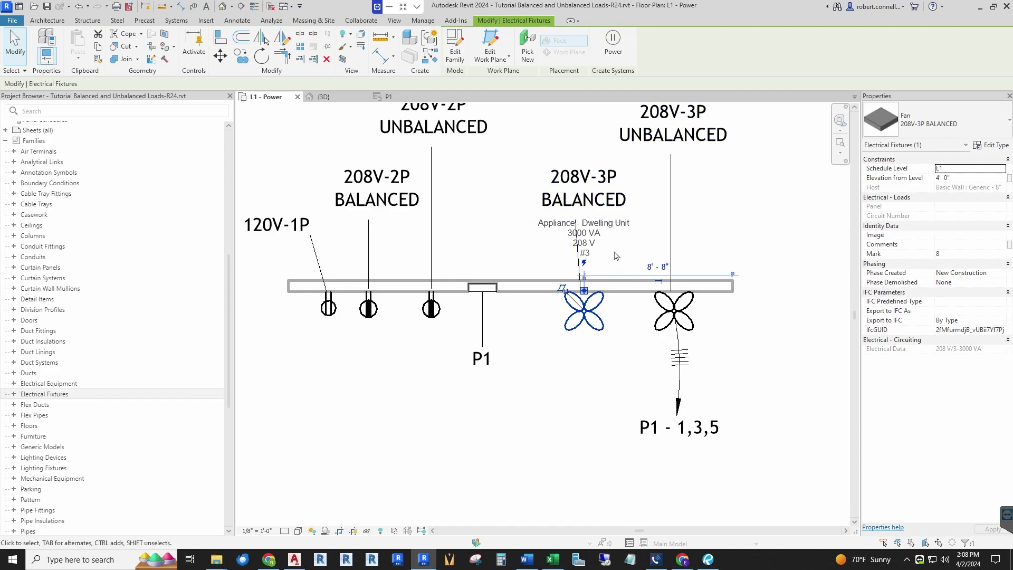
{"action": "left_click", "coordinate": [600, 251]}
{"action": "scroll", "coordinate": [554, 248], "scroll_direction": "down", "scroll_amount": 1}
{"action": "scroll", "coordinate": [755, 227], "scroll_direction": "up", "scroll_amount": 1}
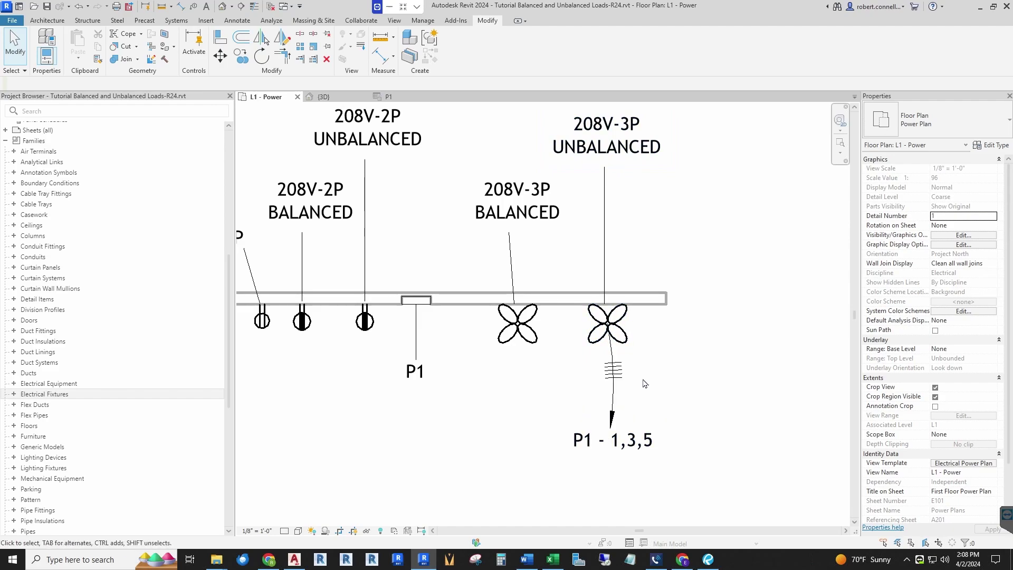
- Review the type properties of the 208V-3P UNBALANCED fan, including its voltage, poles and apparent load
{"action": "double_click", "coordinate": [625, 340]}
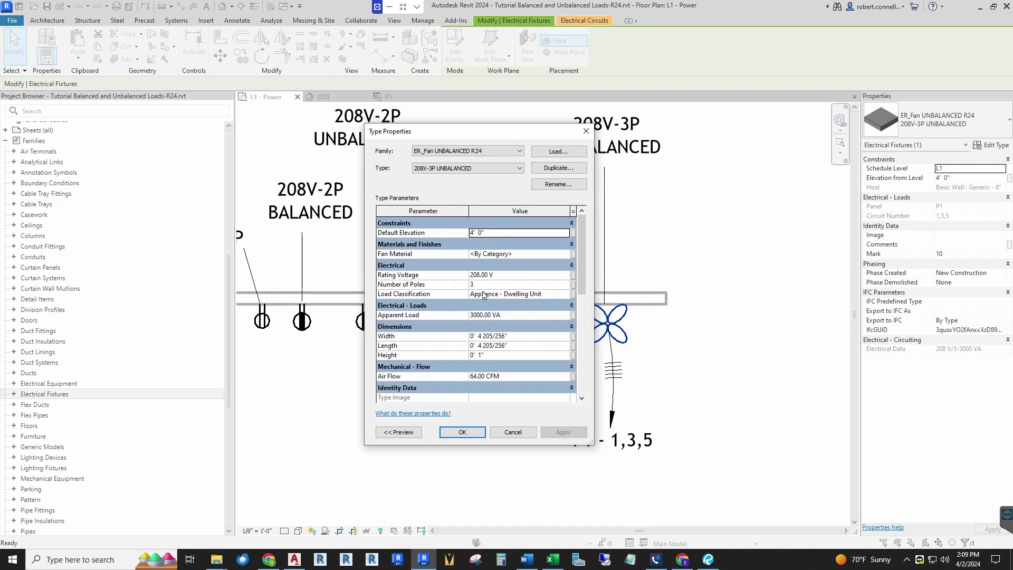
{"action": "left_click", "coordinate": [513, 434]}
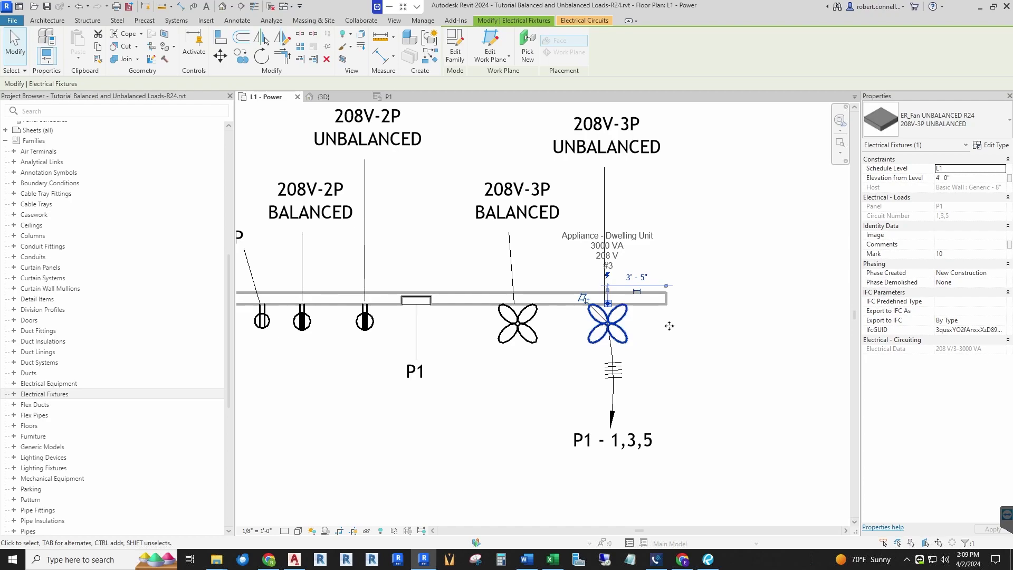
{"action": "key", "text": "Escape"}
- Open the family of the 208V-3P UNBALANCED fan for editing and locate its electrical connector
{"action": "left_click", "coordinate": [612, 322]}
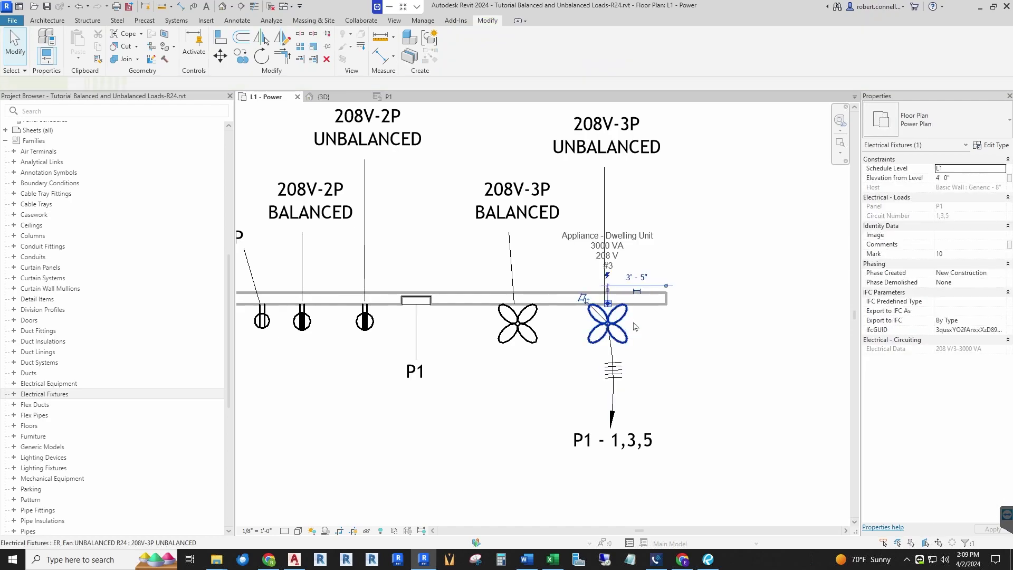
{"action": "left_click", "coordinate": [454, 49]}
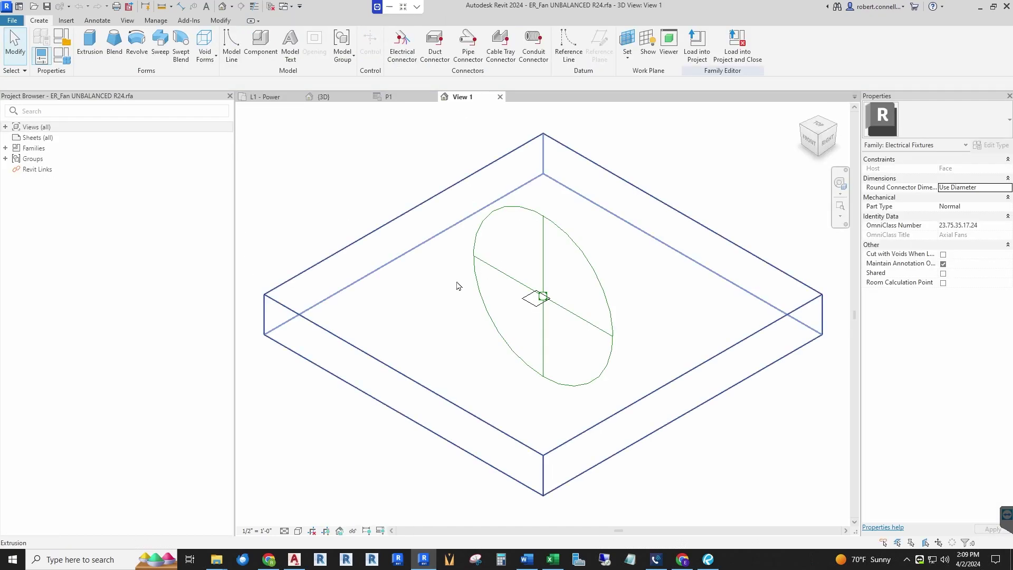
{"action": "scroll", "coordinate": [520, 297], "scroll_direction": "up", "scroll_amount": 5}
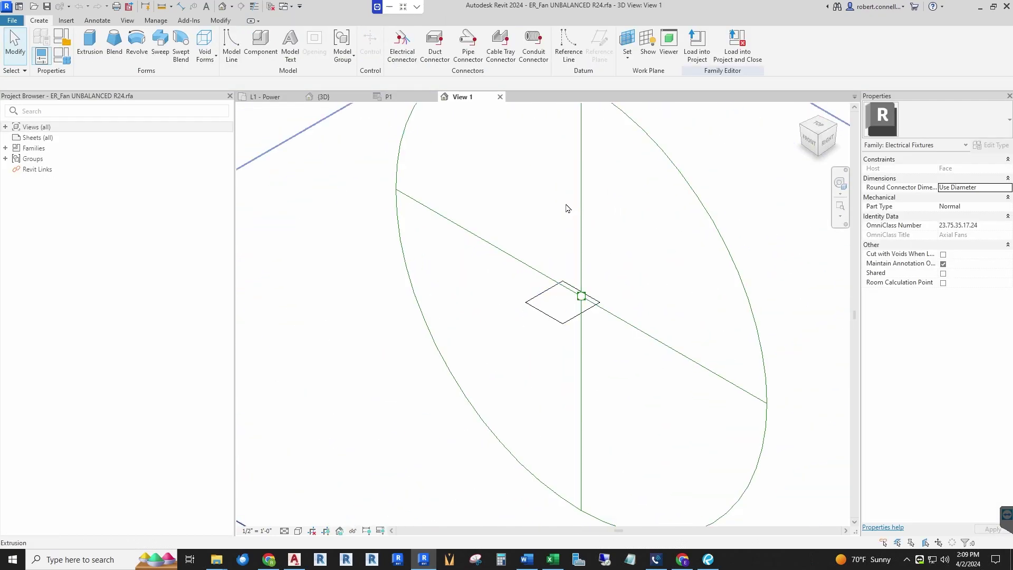
{"action": "scroll", "coordinate": [490, 316], "scroll_direction": "down", "scroll_amount": 3}
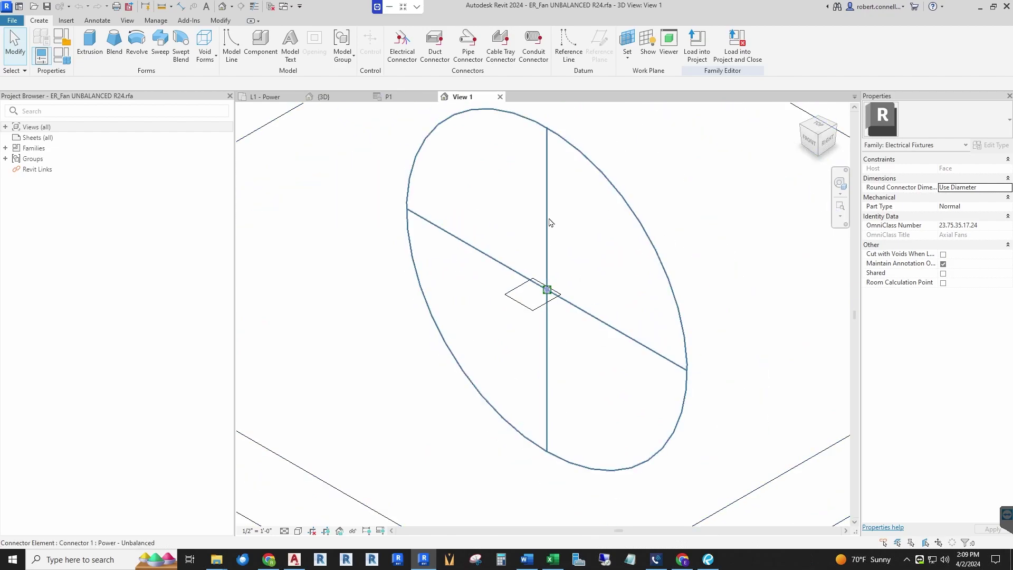
- Open the Ref. Level floor plan of the fan family and examine the fan annotation, extrusion and connector
{"action": "left_click", "coordinate": [5, 128]}
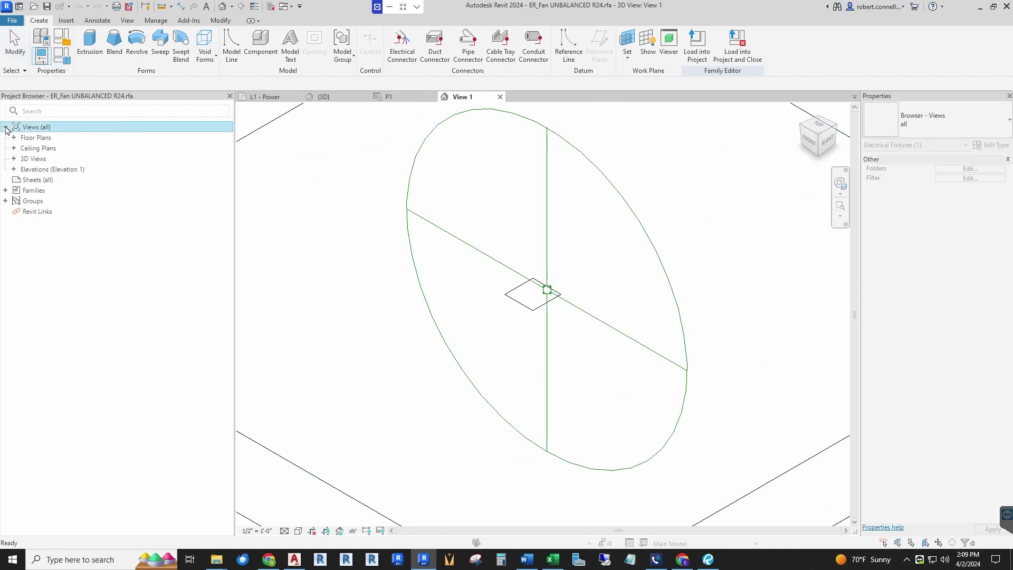
{"action": "left_click", "coordinate": [13, 137]}
{"action": "double_click", "coordinate": [43, 148]}
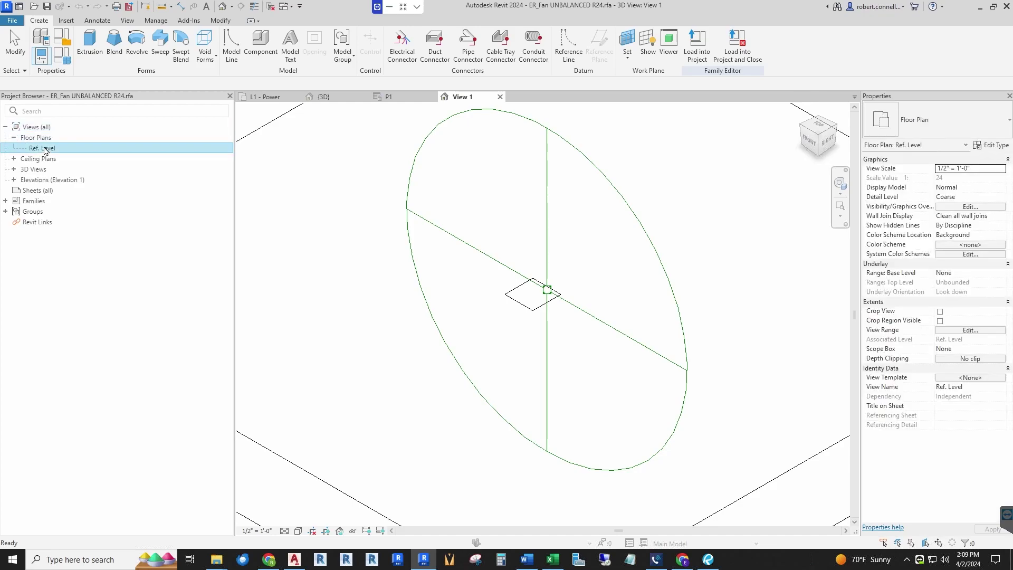
{"action": "scroll", "coordinate": [594, 324], "scroll_direction": "up", "scroll_amount": 5}
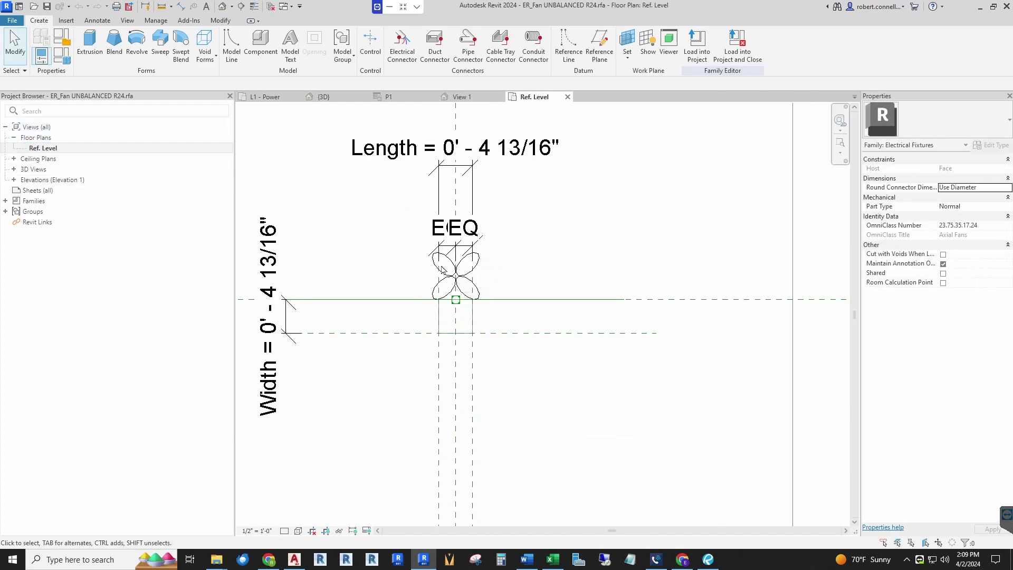
{"action": "scroll", "coordinate": [464, 296], "scroll_direction": "up", "scroll_amount": 3}
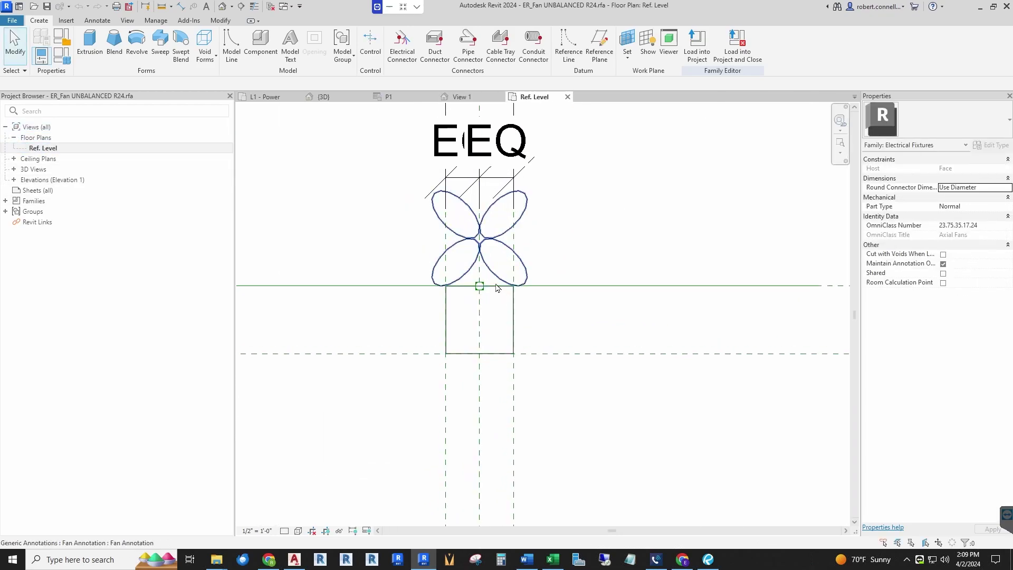
{"action": "scroll", "coordinate": [479, 288], "scroll_direction": "down", "scroll_amount": 2}
{"action": "scroll", "coordinate": [475, 301], "scroll_direction": "down", "scroll_amount": 8}
{"action": "scroll", "coordinate": [476, 299], "scroll_direction": "up", "scroll_amount": 7}
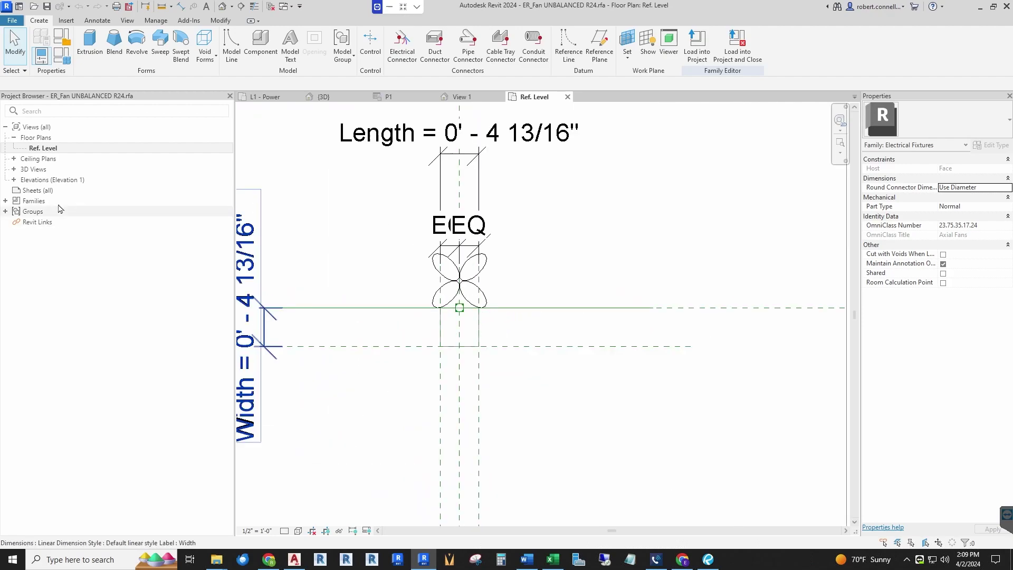
- Select the electrical connector in the family's 3D view and check which family parameter its Number of Poles is associated with
{"action": "left_click", "coordinate": [462, 96]}
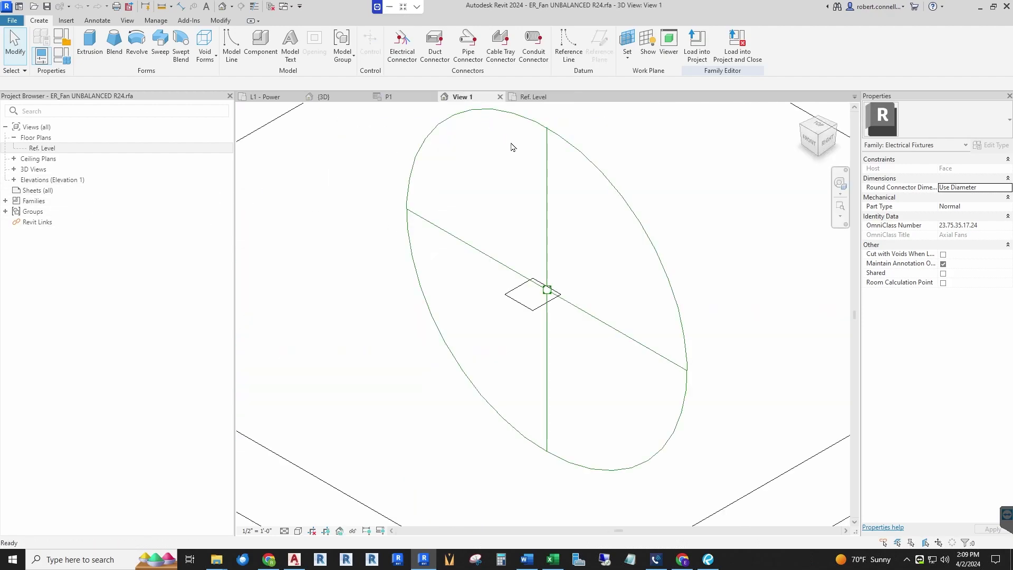
{"action": "left_click", "coordinate": [610, 186]}
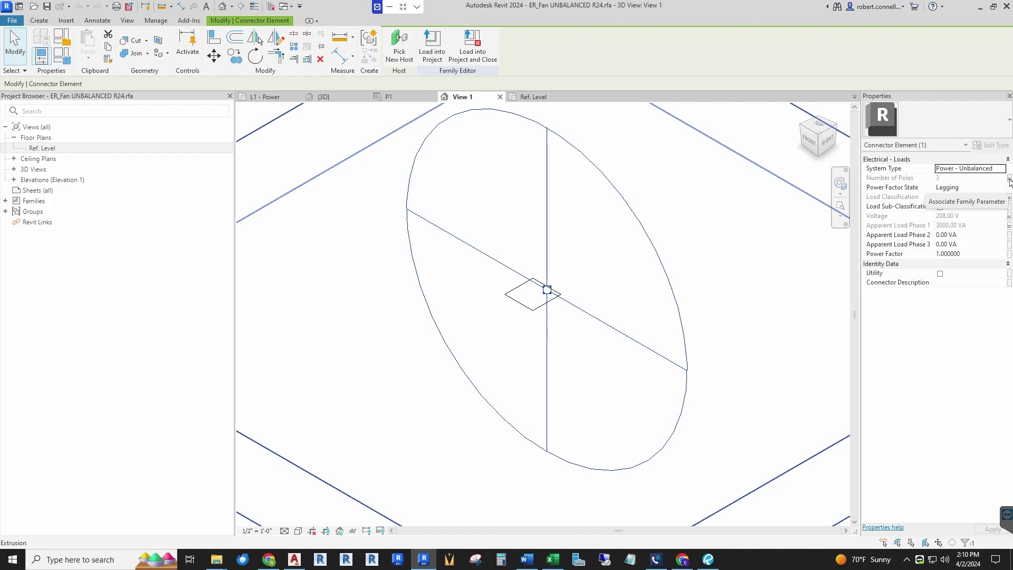
{"action": "left_click", "coordinate": [1009, 180]}
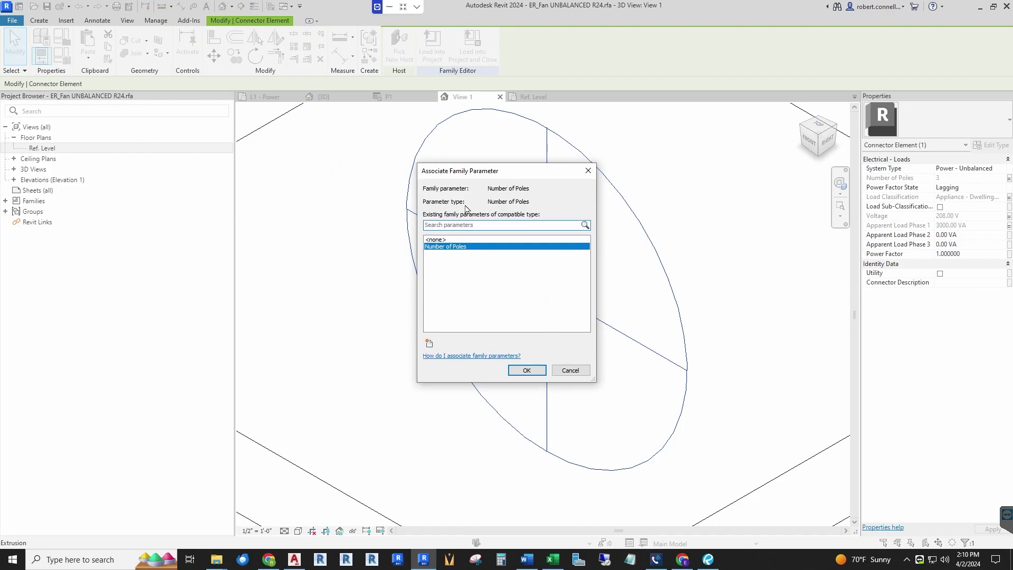
{"action": "left_click", "coordinate": [563, 368]}
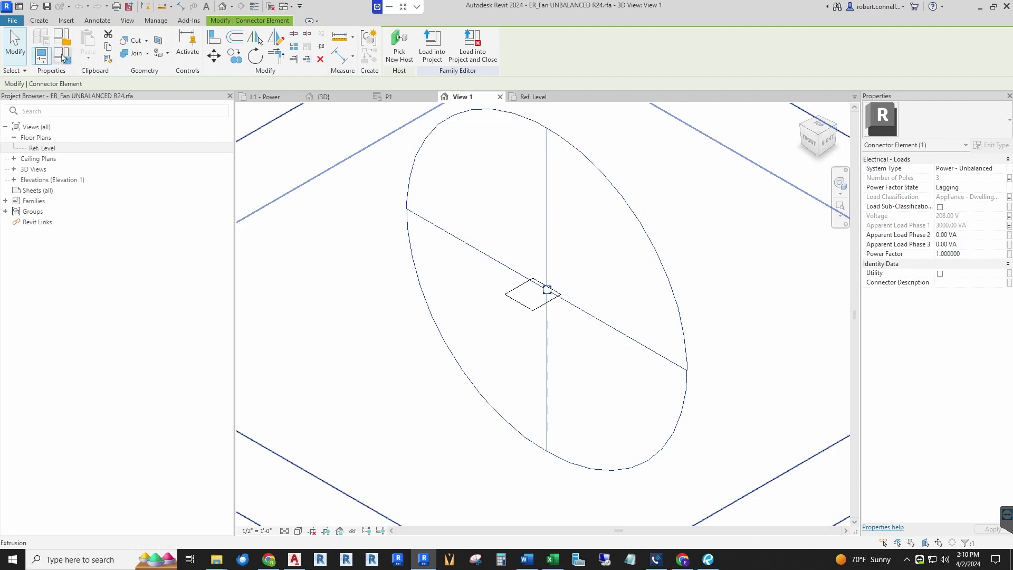
- Review the unbalanced fan family's type parameters, including rating voltage, number of poles, load classification and apparent load
{"action": "left_click", "coordinate": [61, 56]}
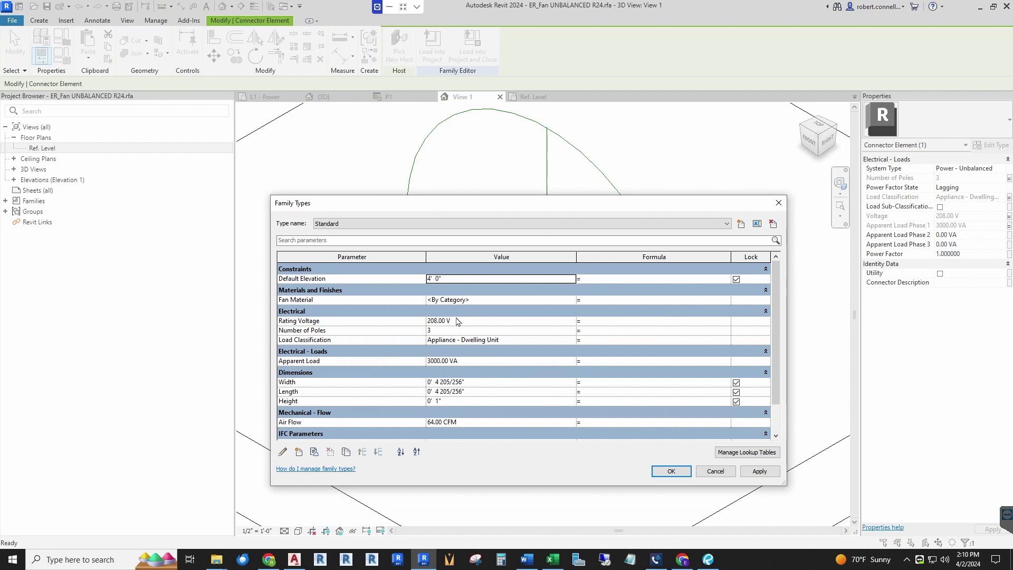
{"action": "key", "text": "Escape"}
{"action": "key", "text": "Escape"}
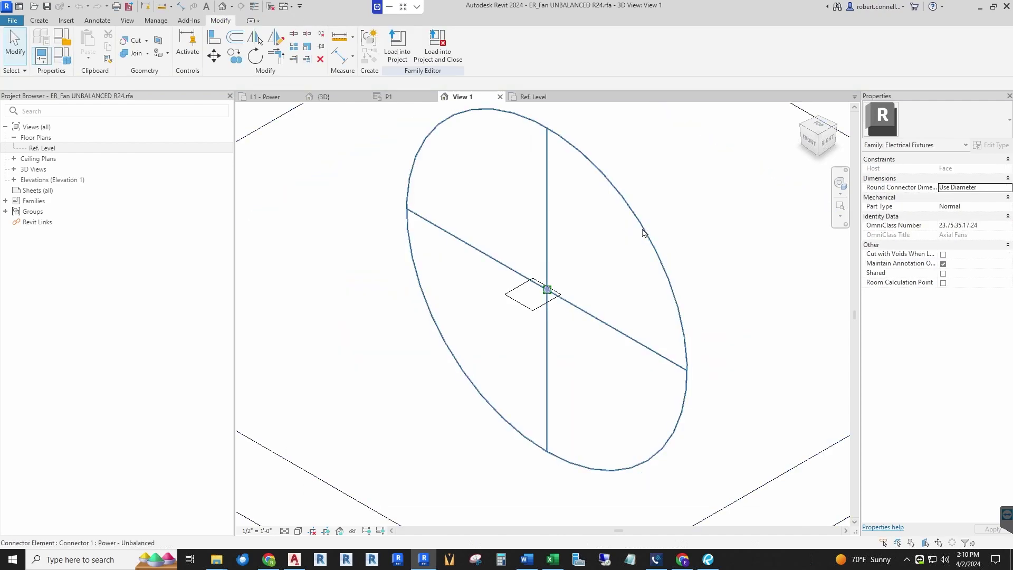
- Select the electrical connector and check which family parameter its Apparent Load Phase 1 is associated with
{"action": "left_click", "coordinate": [642, 232]}
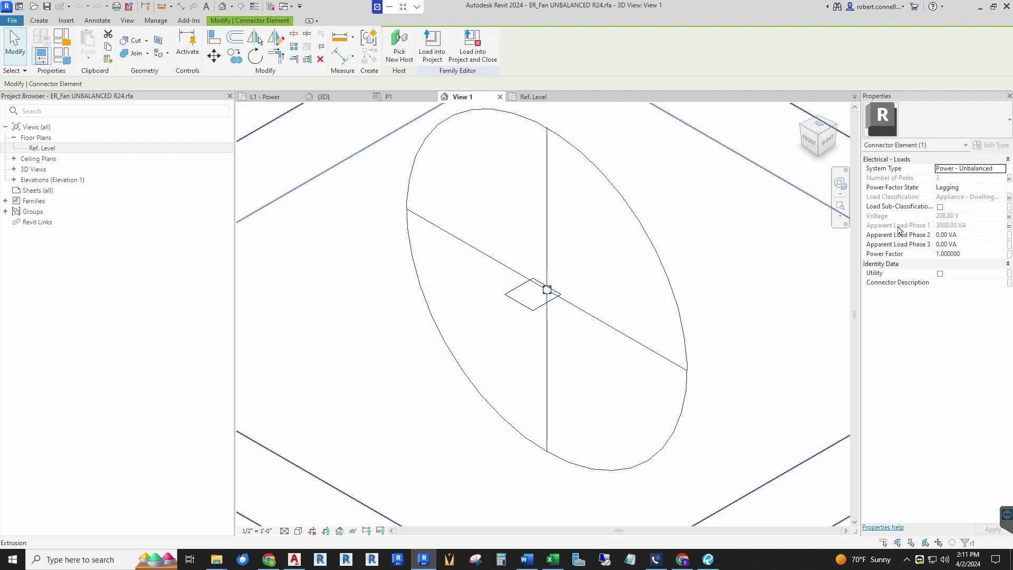
{"action": "left_click", "coordinate": [1008, 226]}
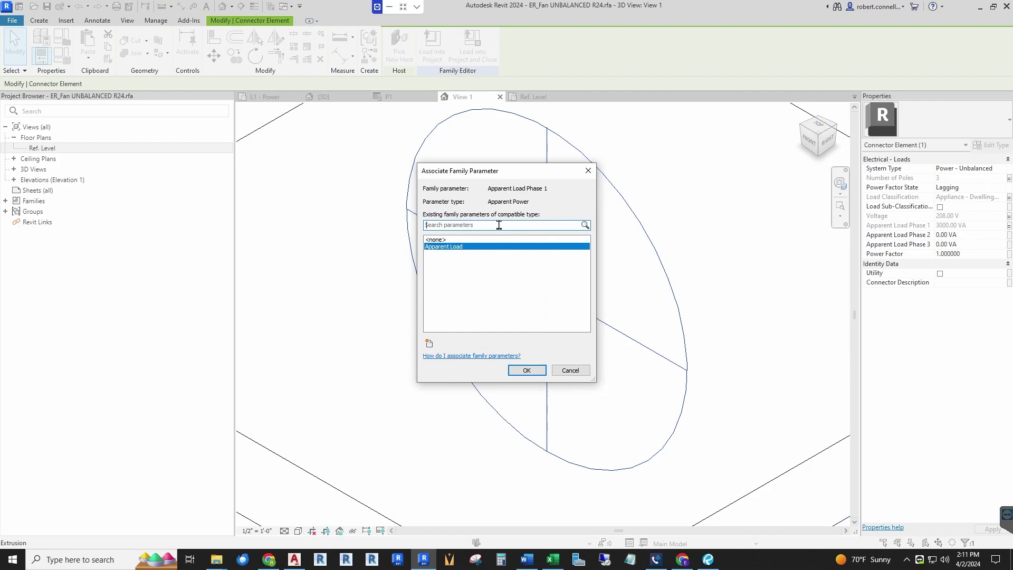
{"action": "left_click", "coordinate": [569, 369]}
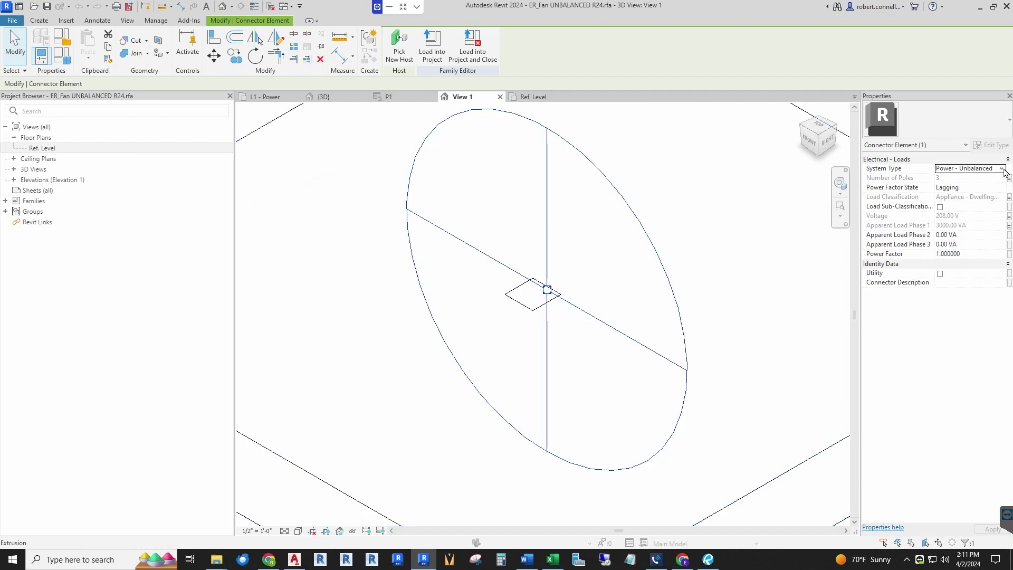
- Compare the connector's load parameters under the balanced and unbalanced system types, leaving System Type set to Power - Balanced
{"action": "left_click", "coordinate": [1001, 169]}
{"action": "left_click", "coordinate": [974, 179]}
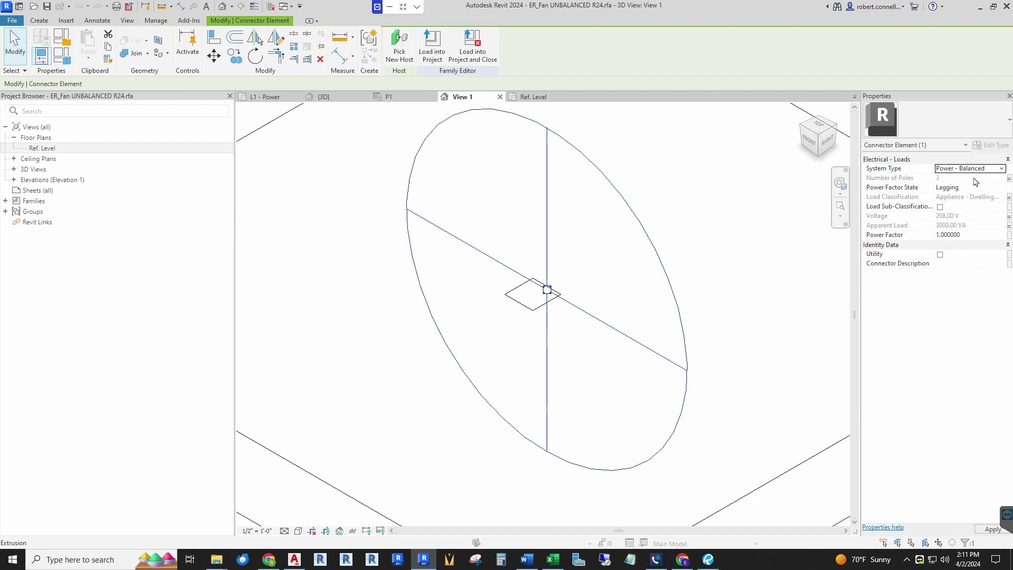
{"action": "scroll", "coordinate": [974, 174], "scroll_direction": "down", "scroll_amount": 1}
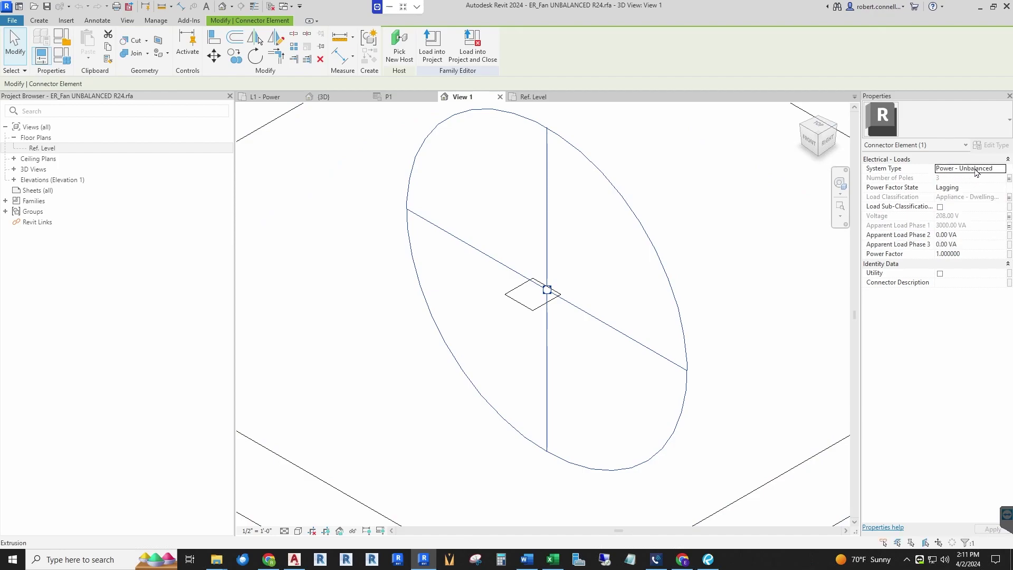
{"action": "left_click", "coordinate": [998, 170]}
{"action": "left_click", "coordinate": [968, 186]}
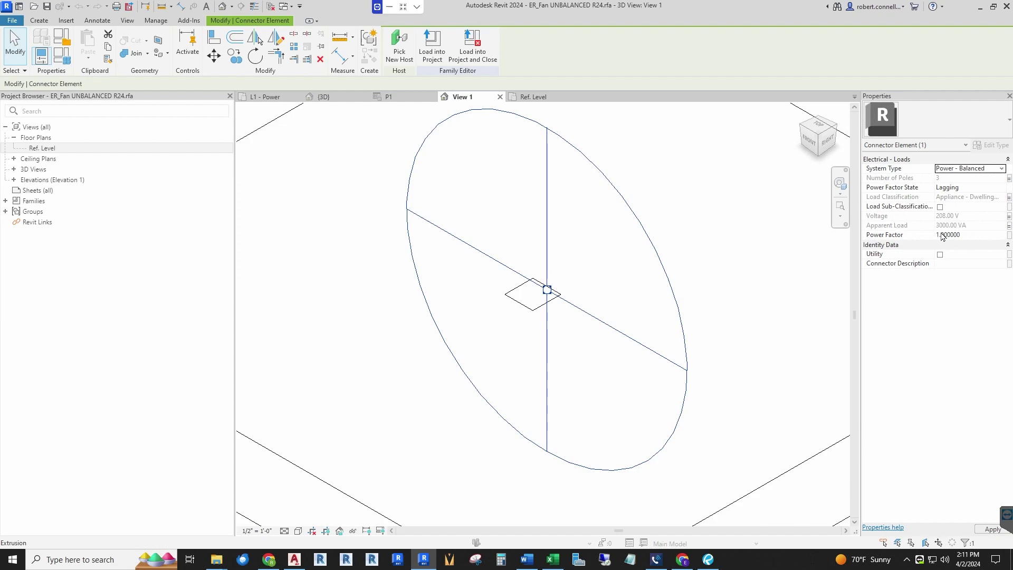
{"action": "key", "text": "Return"}
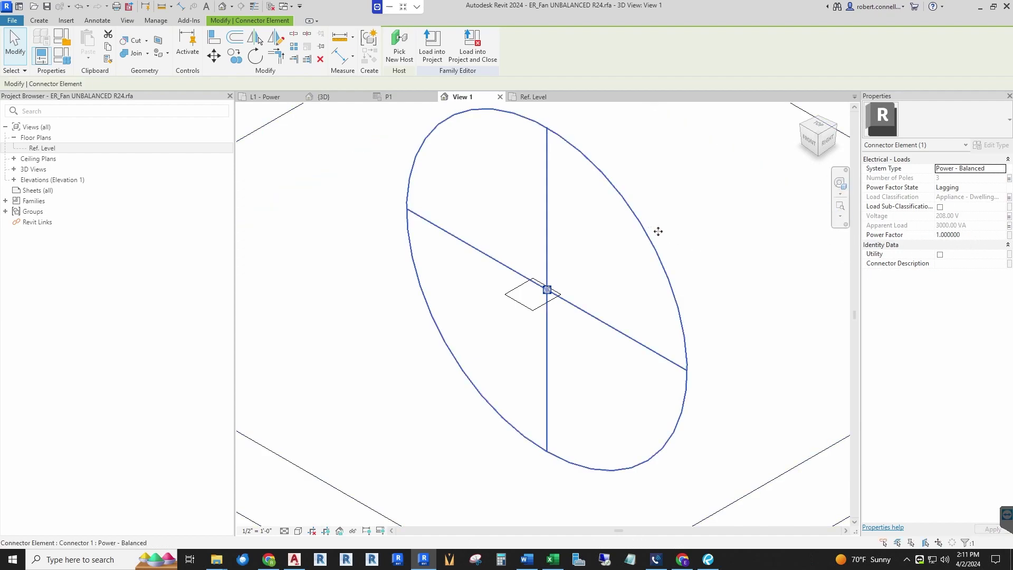
- Return to the L1 - Power plan and review the type properties of the 208V-3P BALANCED fan
{"action": "left_click", "coordinate": [267, 98]}
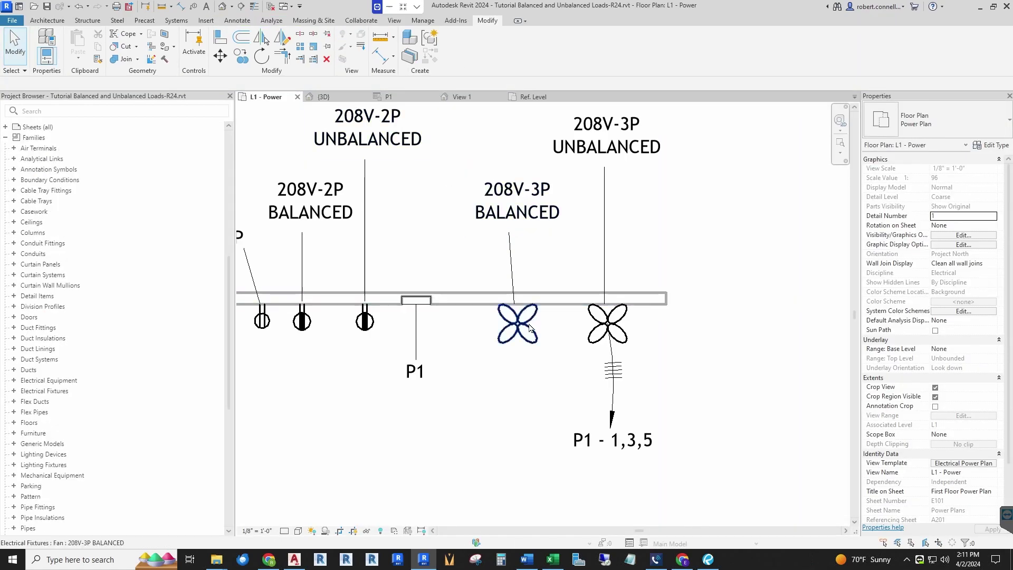
{"action": "left_click", "coordinate": [520, 328]}
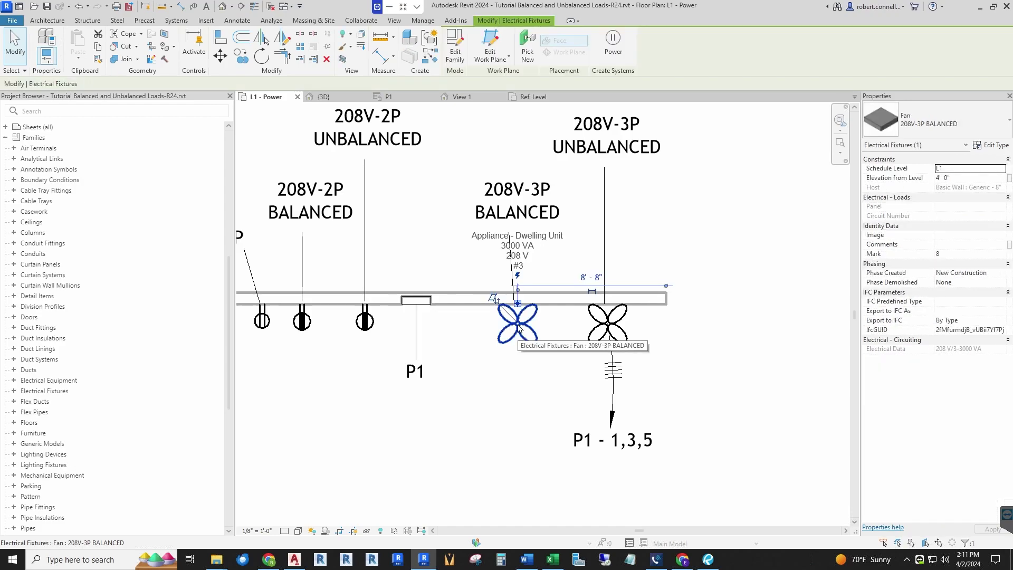
{"action": "left_click", "coordinate": [992, 147]}
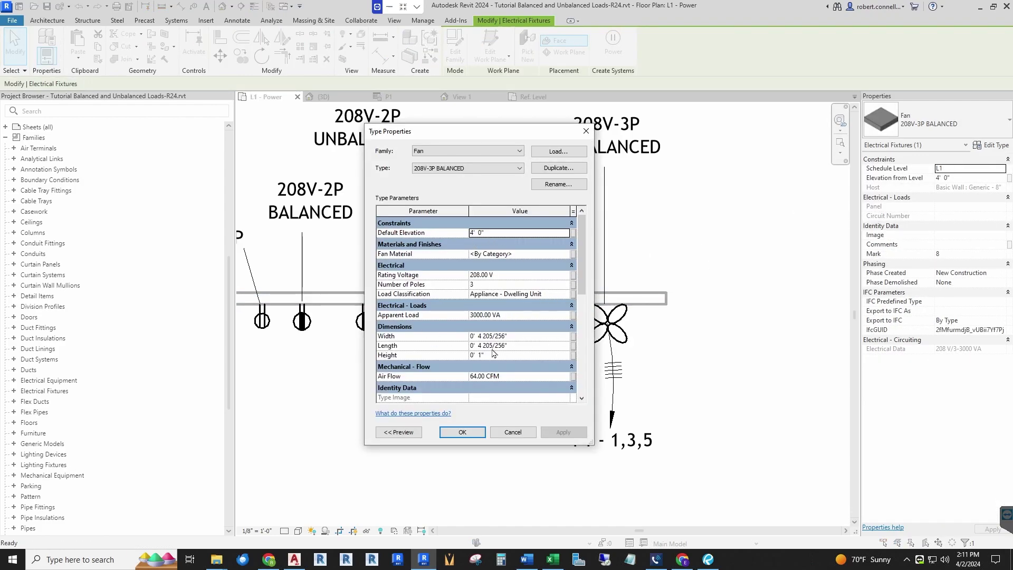
{"action": "left_click", "coordinate": [514, 432]}
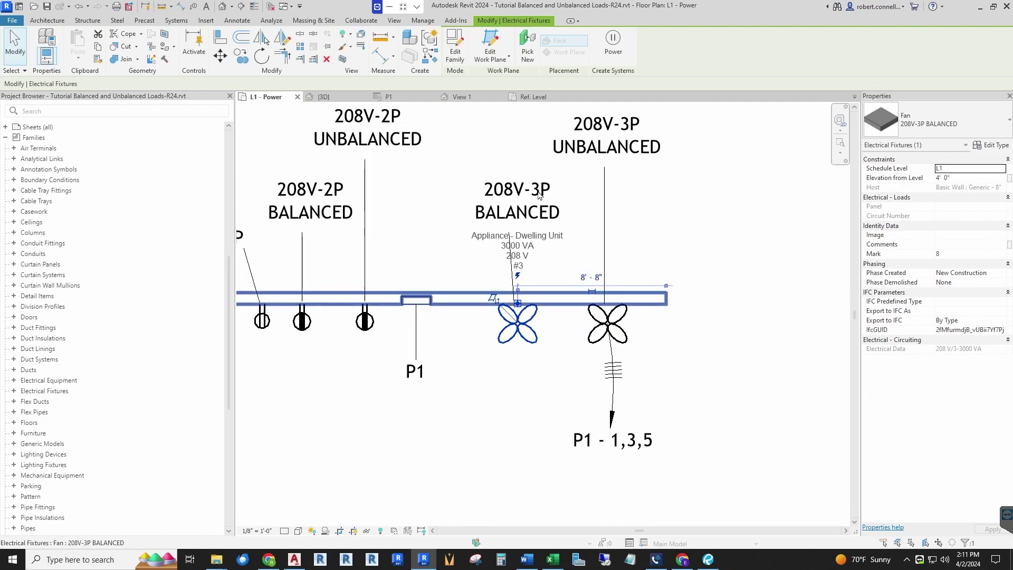
- Create a power circuit on panel P1 for the 208V-3P BALANCED fan and route its arc wire homerun down below the fan
{"action": "left_click", "coordinate": [614, 42]}
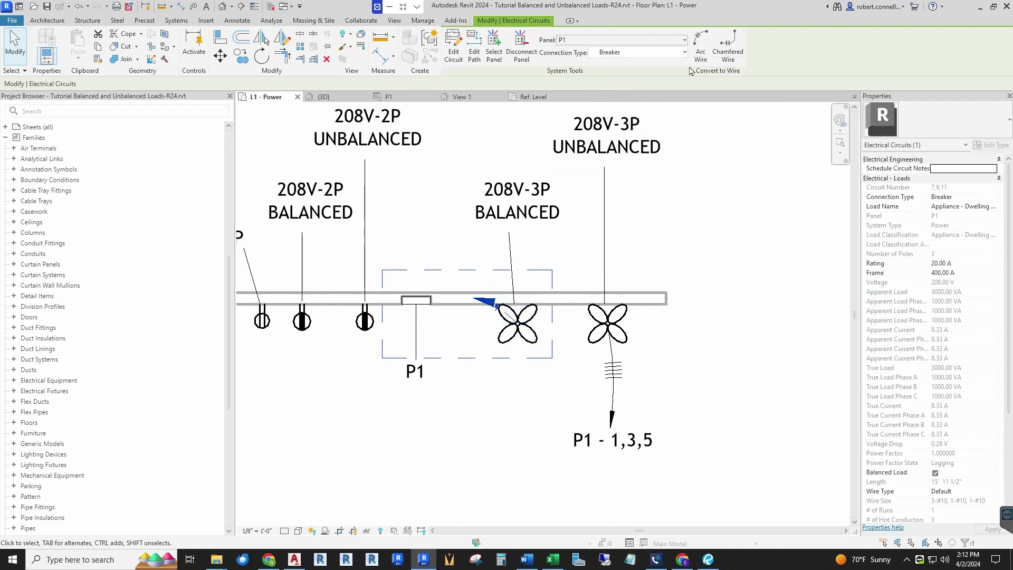
{"action": "left_click", "coordinate": [701, 53]}
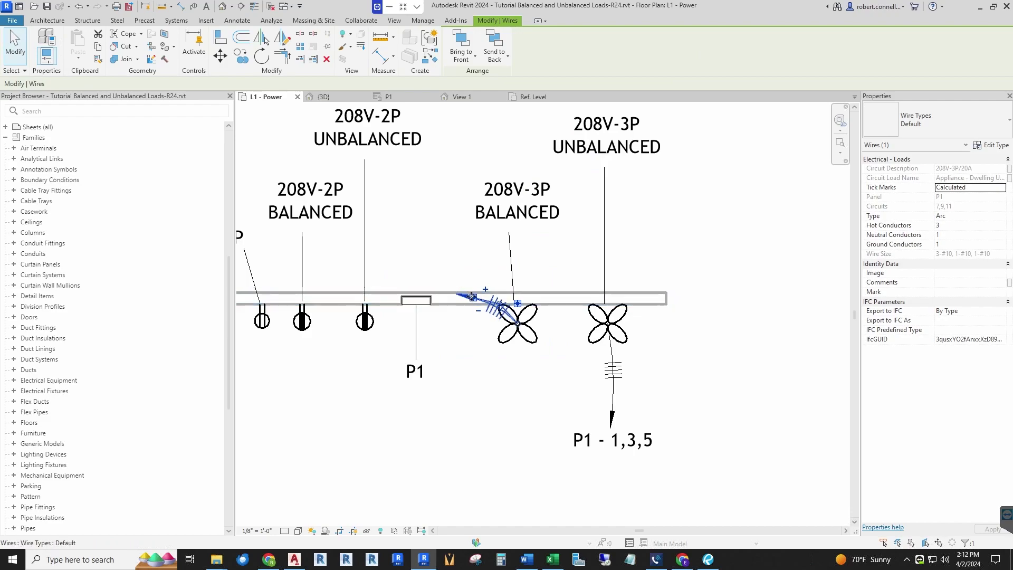
{"action": "left_click_drag", "start_coordinate": [473, 297], "coordinate": [505, 396]}
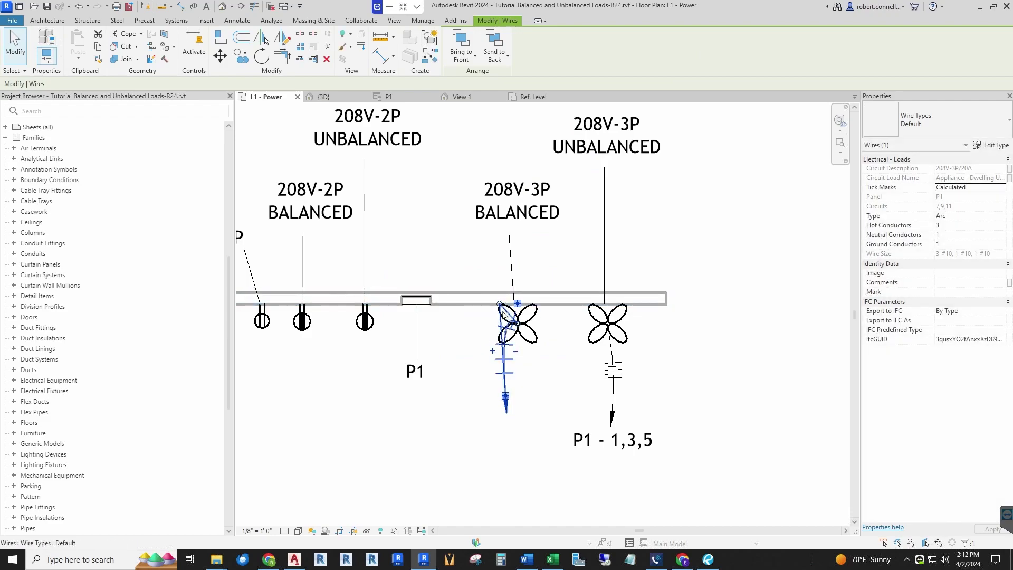
{"action": "left_click_drag", "start_coordinate": [500, 305], "coordinate": [518, 323]}
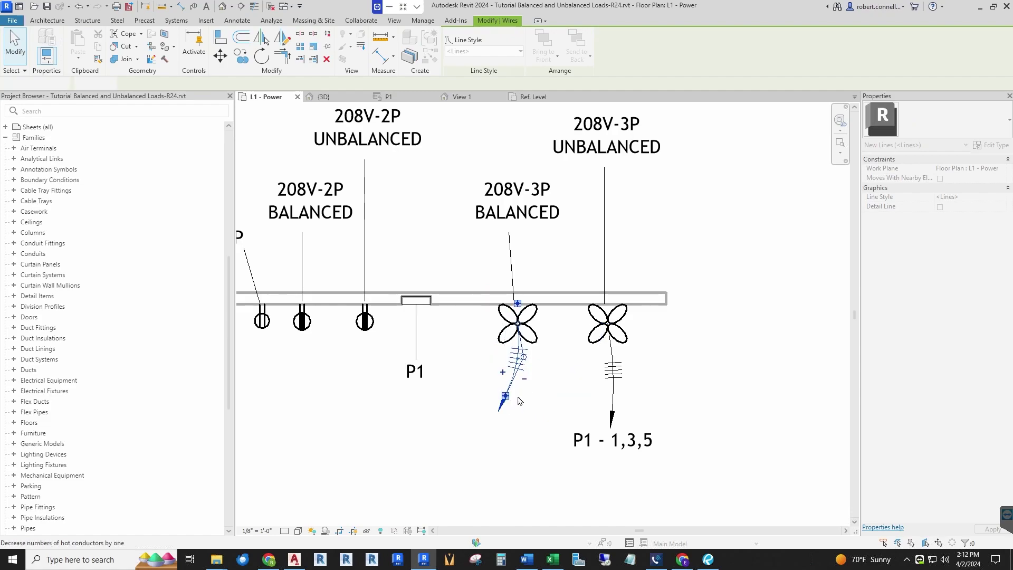
{"action": "left_click_drag", "start_coordinate": [505, 396], "coordinate": [504, 454]}
{"action": "key", "text": "Escape"}
- Tag the 208V-3P BALANCED fan's homerun wire and place the tag just below its arrowhead
{"action": "left_click", "coordinate": [193, 8]}
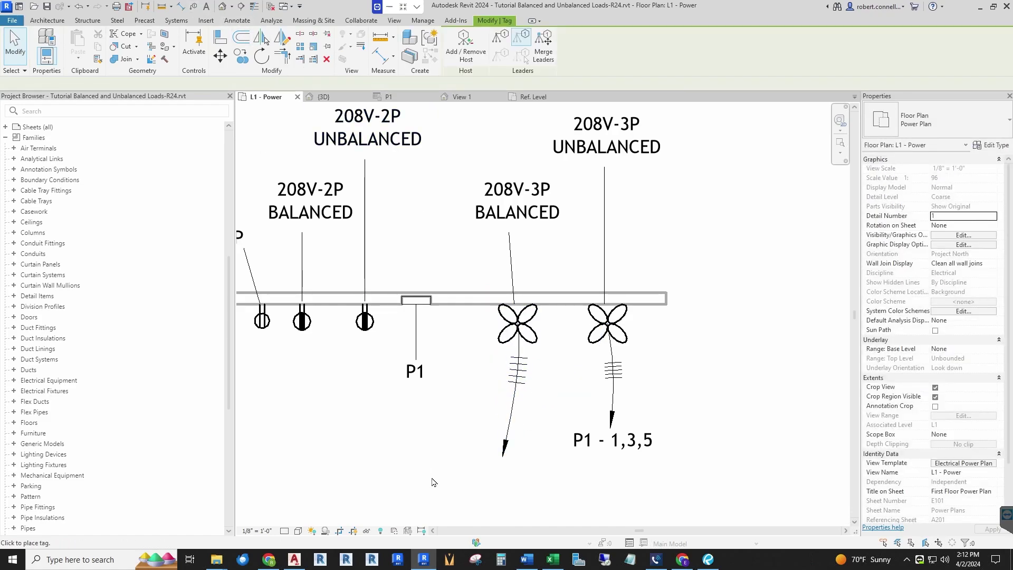
{"action": "left_click", "coordinate": [516, 405]}
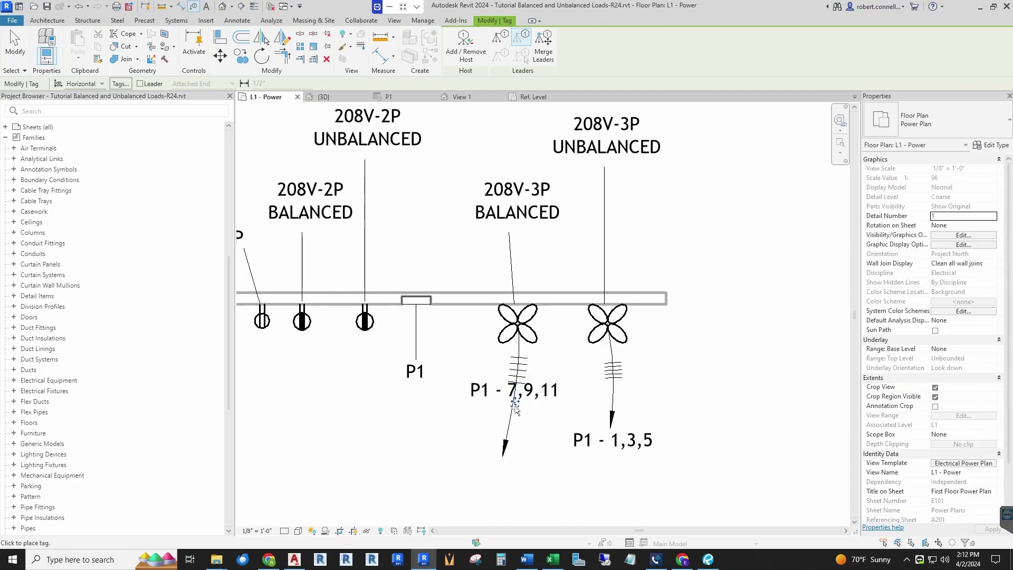
{"action": "left_click_drag", "start_coordinate": [516, 406], "coordinate": [492, 482]}
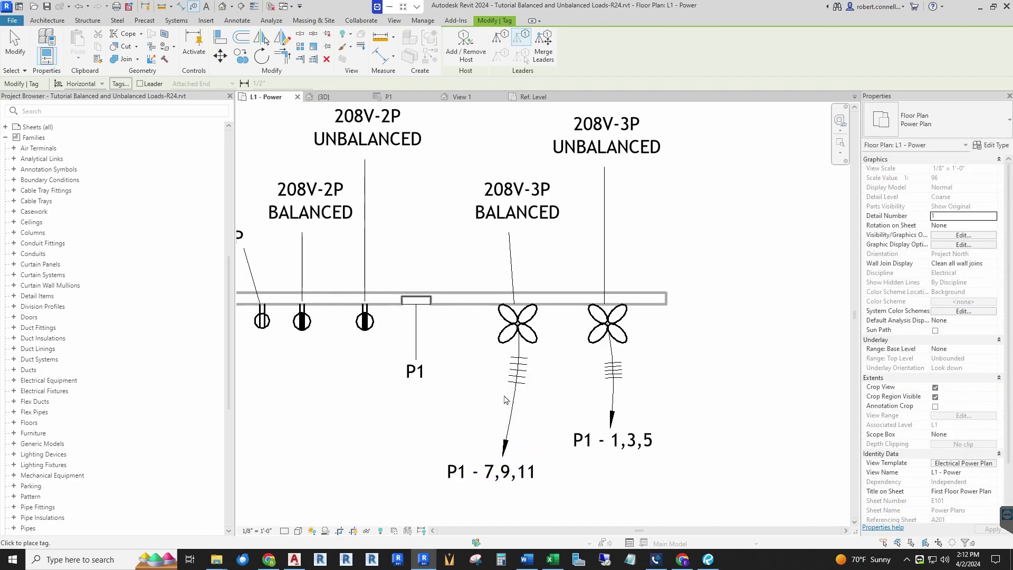
{"action": "key", "text": "Escape"}
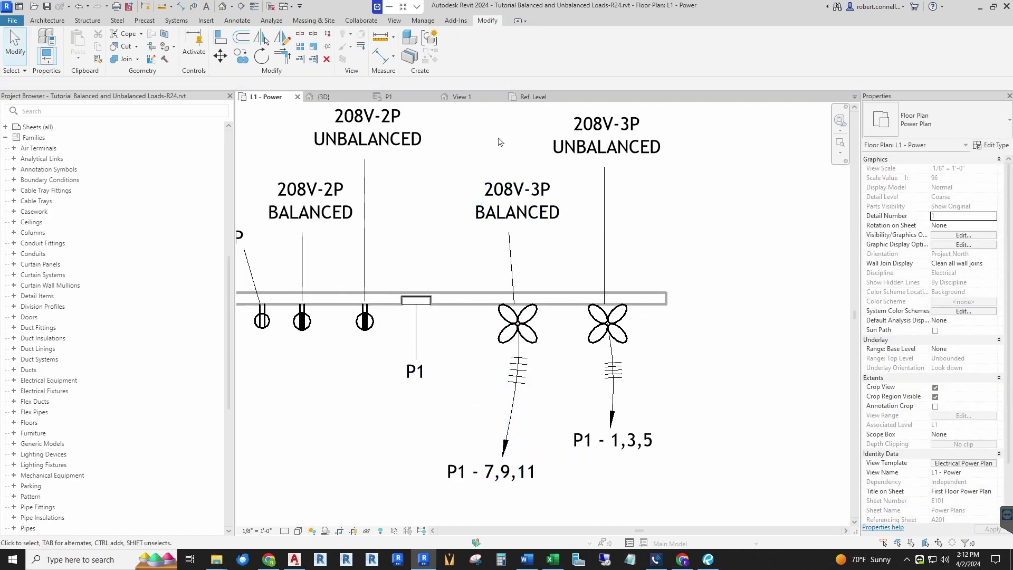
- Compare the phase A, B and C loads of the two fan circuits in the P1 panel schedule, returning to the L1 - Power plan
{"action": "left_click", "coordinate": [387, 96]}
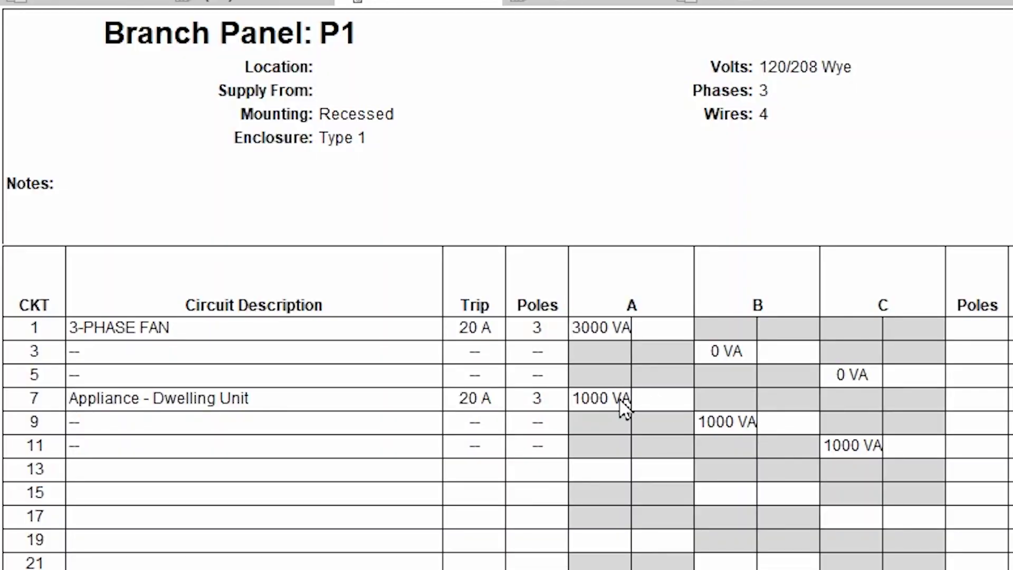
{"action": "left_click", "coordinate": [90, 4]}
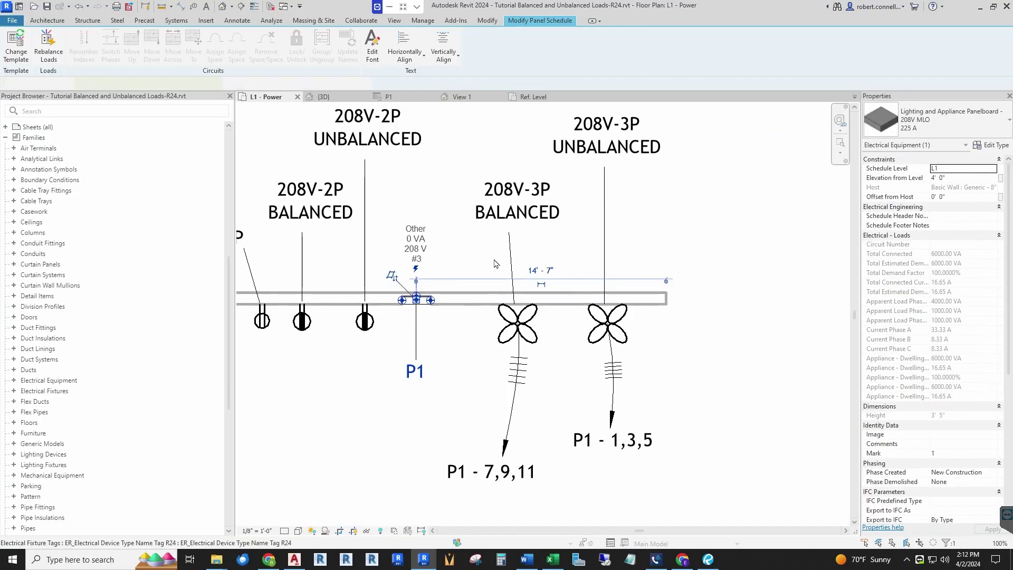
- Review the type properties of the 208V-2P UNBALANCED receptacle, including its voltage, number of poles and load
{"action": "scroll", "coordinate": [494, 263], "scroll_direction": "down", "scroll_amount": 3}
{"action": "scroll", "coordinate": [389, 311], "scroll_direction": "up", "scroll_amount": 4}
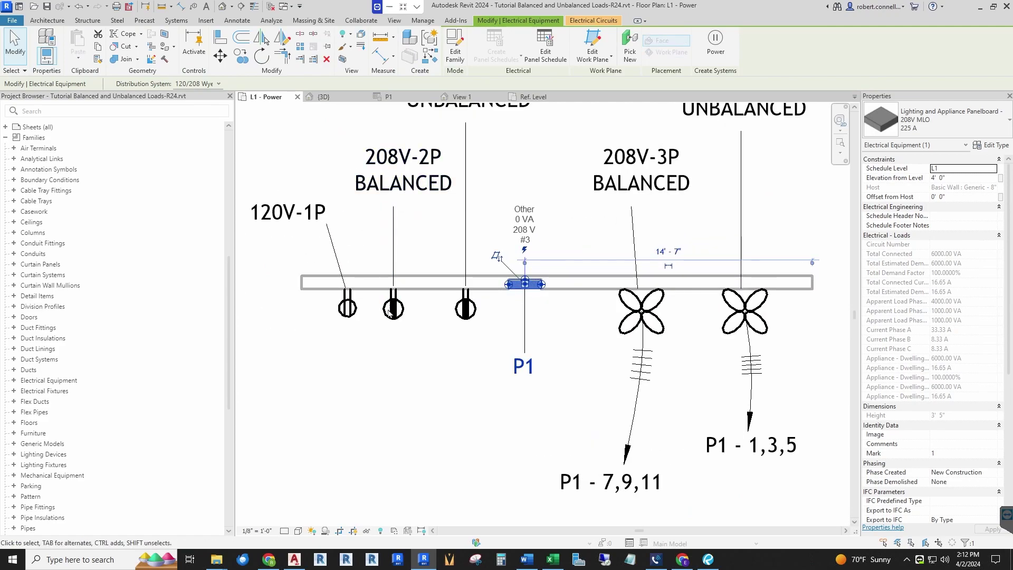
{"action": "scroll", "coordinate": [390, 310], "scroll_direction": "down", "scroll_amount": 2}
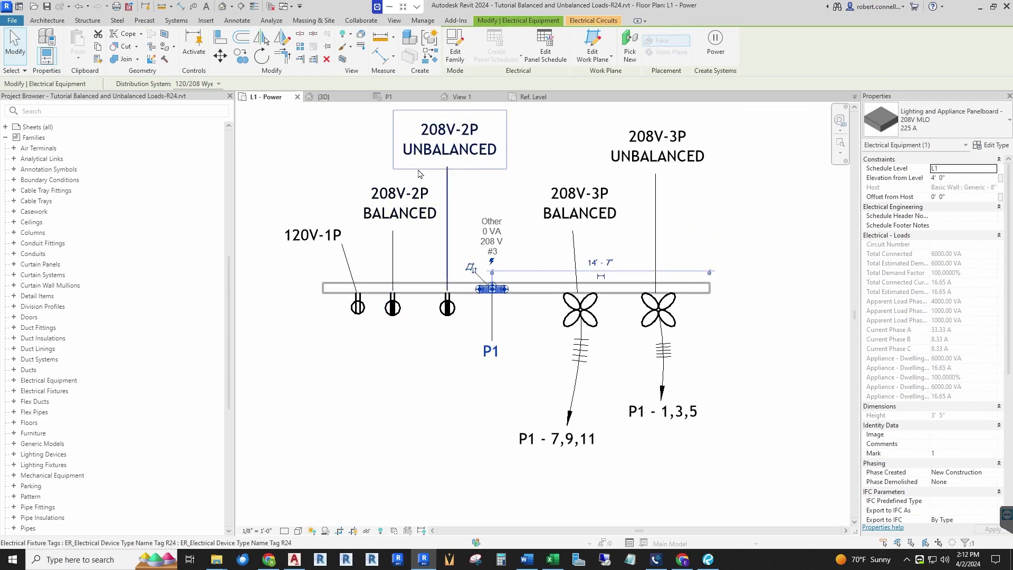
{"action": "left_click", "coordinate": [448, 307]}
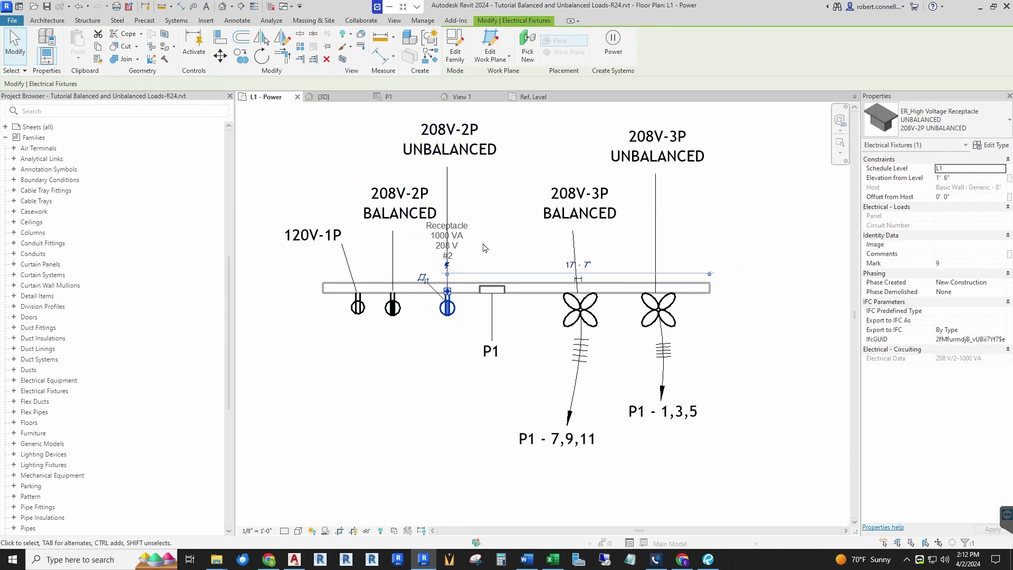
{"action": "left_click", "coordinate": [995, 146]}
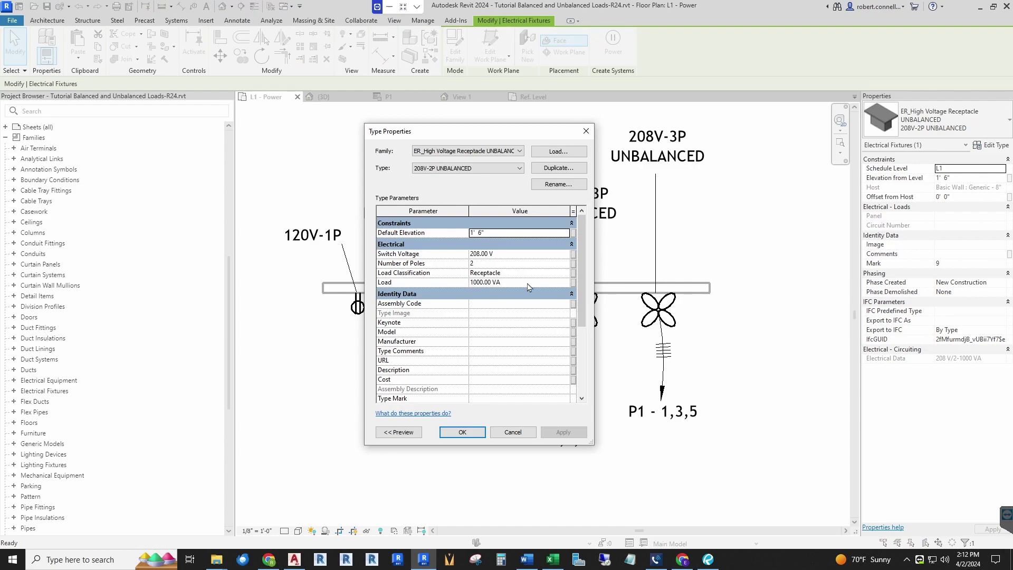
{"action": "left_click", "coordinate": [512, 432]}
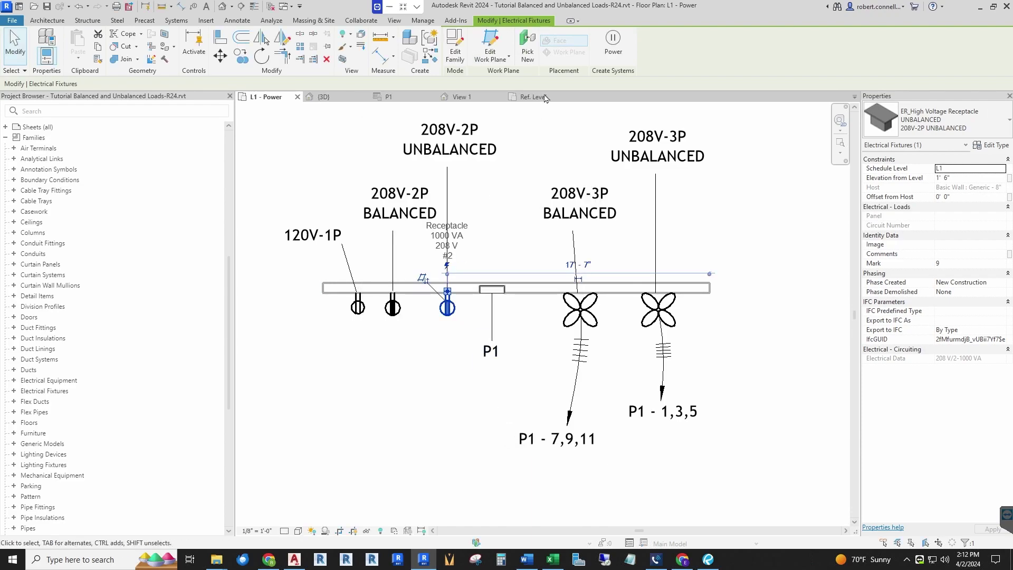
- Create a power circuit on panel P1 for the 208V-2P UNBALANCED receptacle and route its arc wire homerun down below the receptacle
{"action": "left_click", "coordinate": [610, 45]}
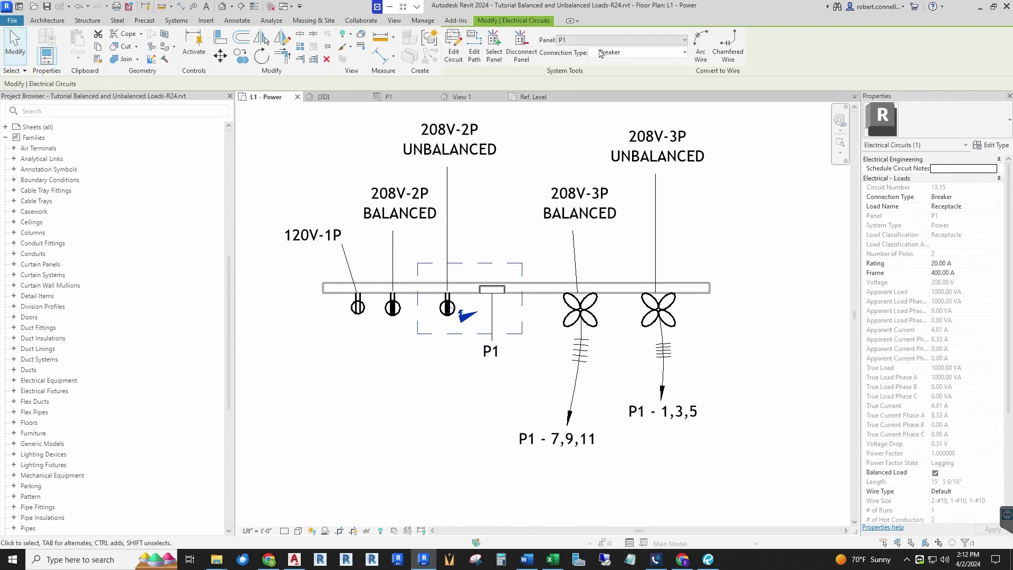
{"action": "left_click", "coordinate": [468, 315]}
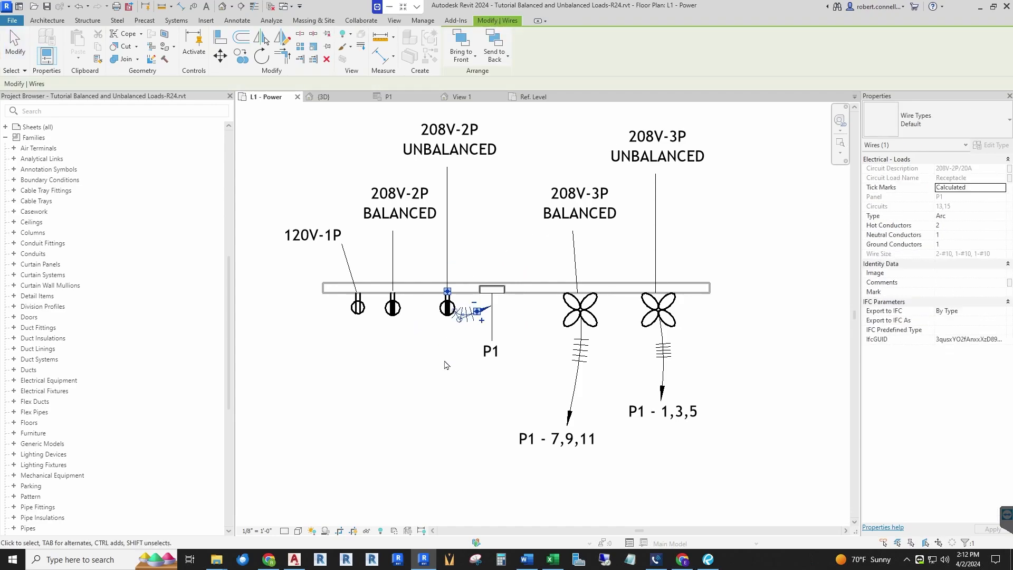
{"action": "scroll", "coordinate": [444, 358], "scroll_direction": "up", "scroll_amount": 2}
{"action": "left_click_drag", "start_coordinate": [494, 287], "coordinate": [441, 390]}
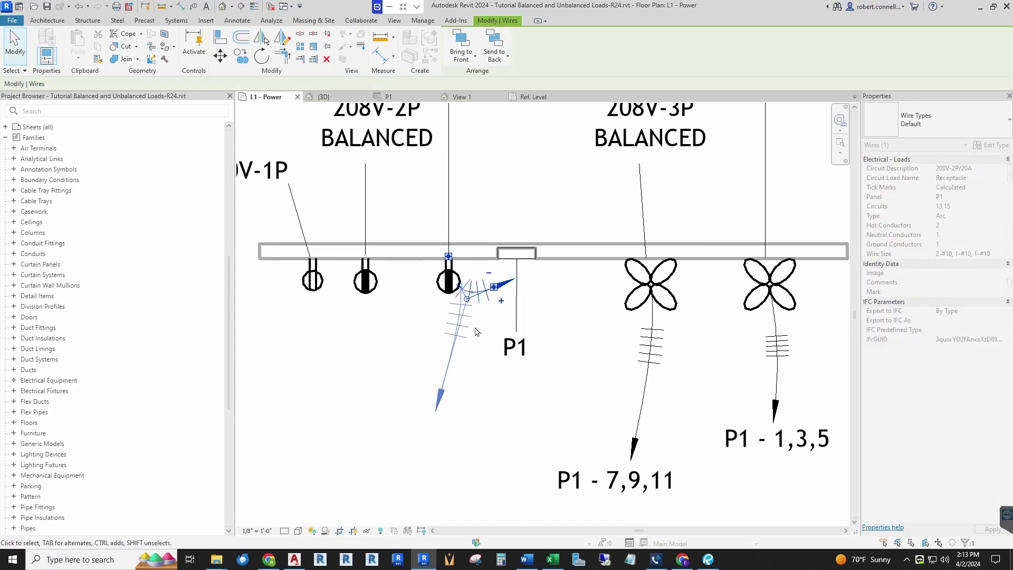
{"action": "key", "text": "Escape"}
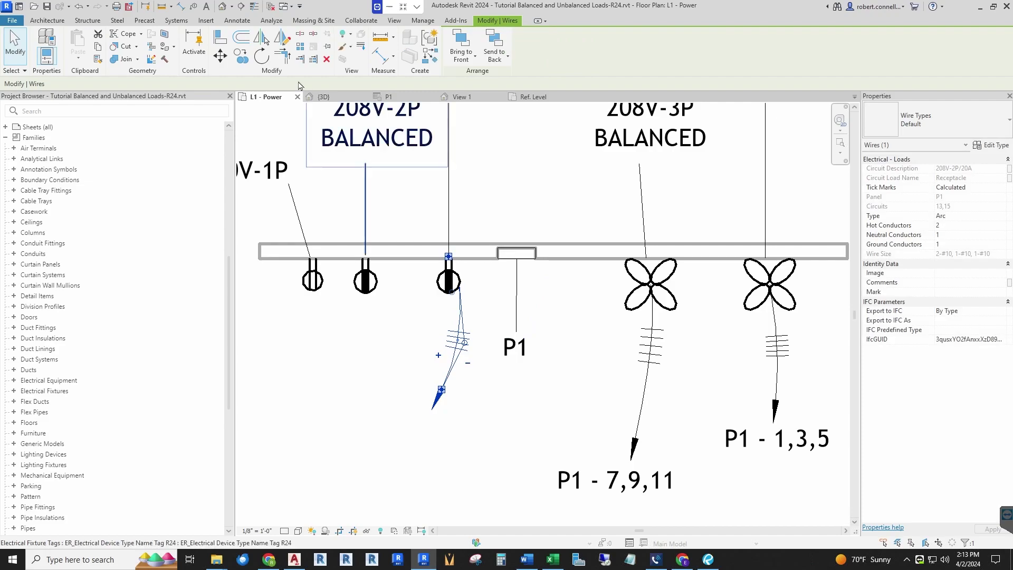
- Tag the 208V-2P UNBALANCED receptacle's homerun wire and place the tag just below its arrowhead
{"action": "left_click", "coordinate": [194, 7]}
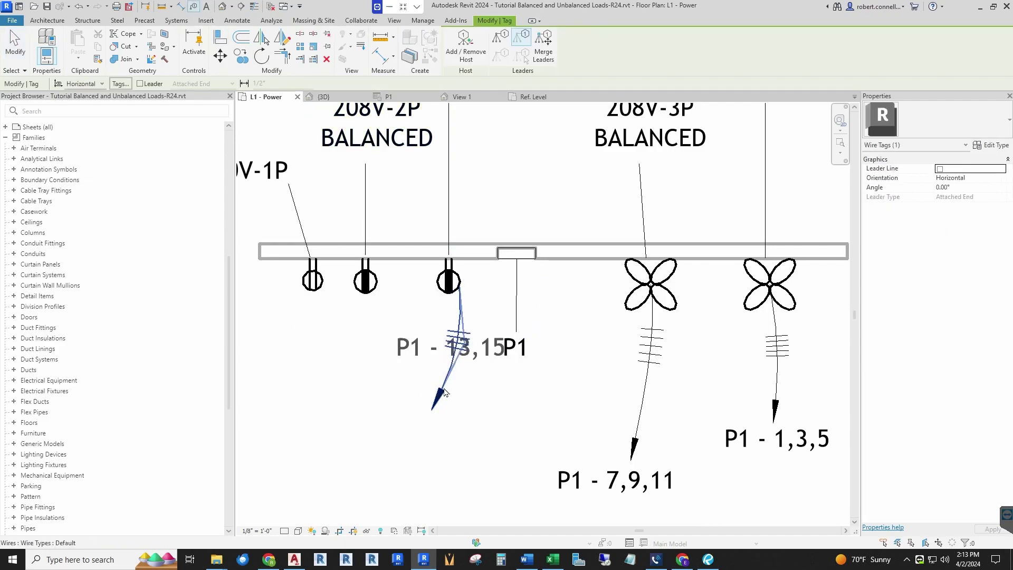
{"action": "left_click", "coordinate": [451, 351]}
{"action": "left_click_drag", "start_coordinate": [451, 351], "coordinate": [428, 451]}
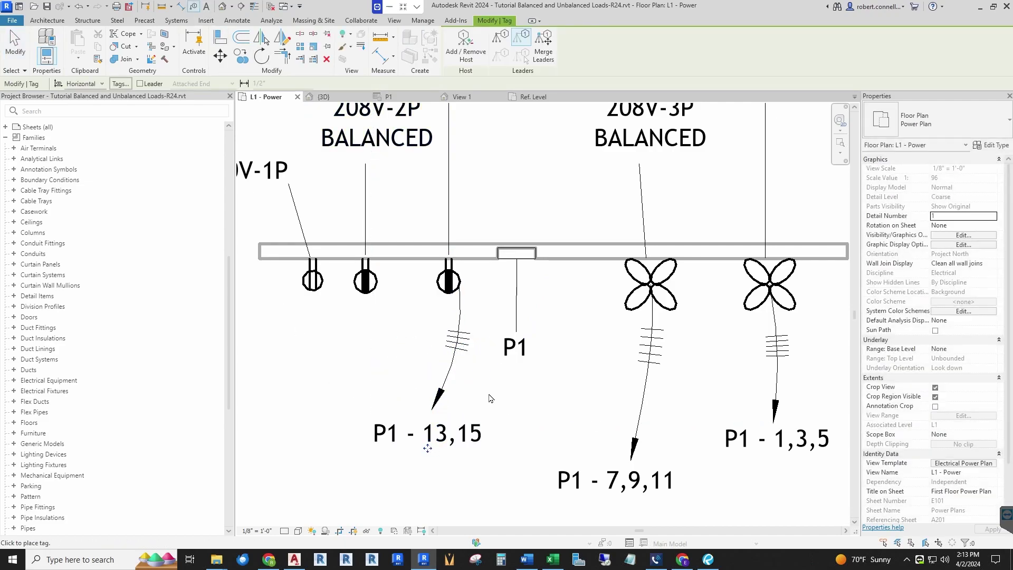
{"action": "key", "text": "Escape"}
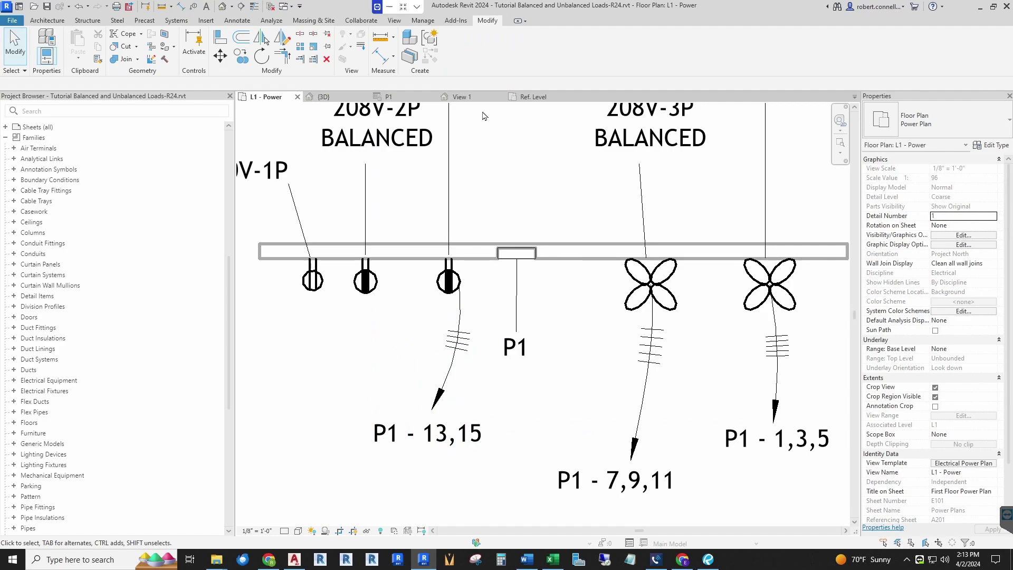
- Check the phase loads of the 208V-2P UNBALANCED receptacle's circuit in the P1 panel schedule, returning to the L1 - Power plan
{"action": "left_click", "coordinate": [388, 96]}
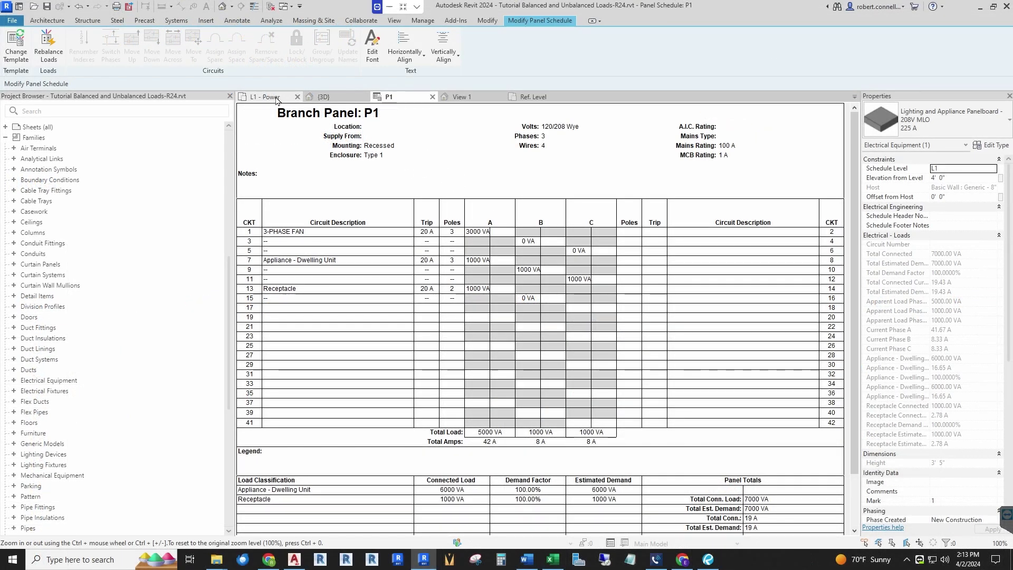
{"action": "left_click", "coordinate": [276, 98]}
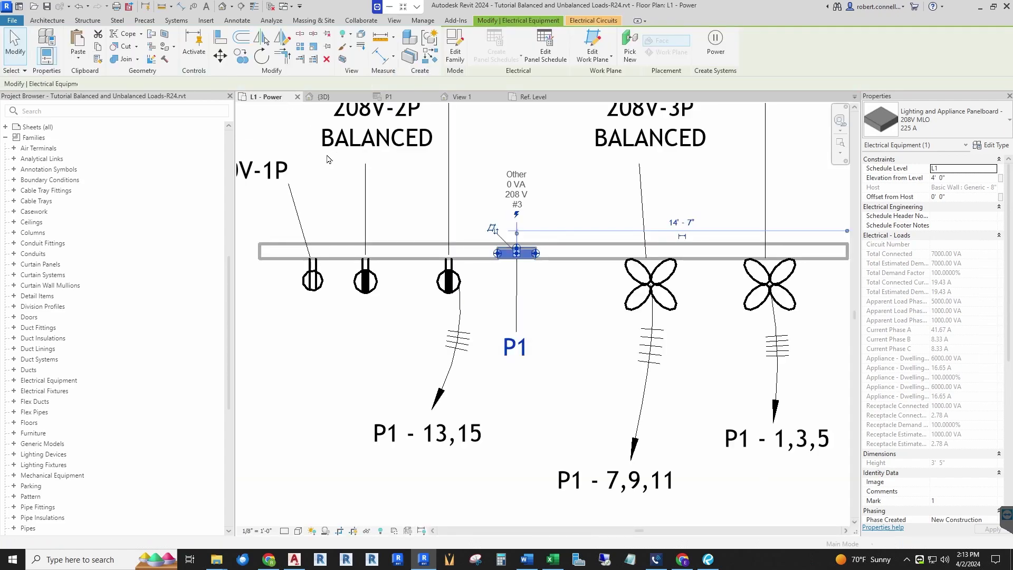
- Create a power circuit on panel P1 for the 208V-2P BALANCED receptacle and route its arc wire homerun down below the receptacle
{"action": "scroll", "coordinate": [304, 275], "scroll_direction": "up", "scroll_amount": 2}
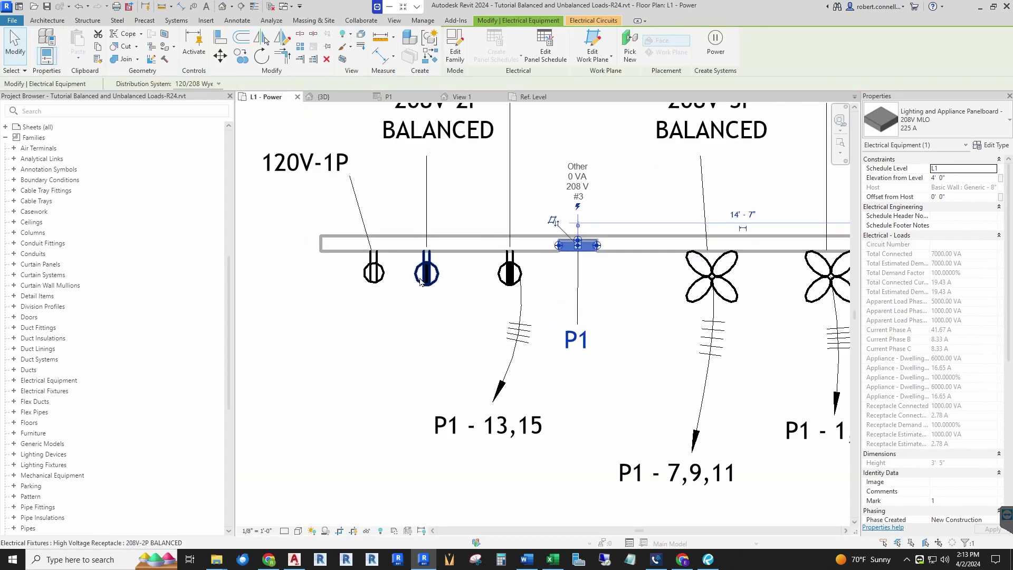
{"action": "left_click", "coordinate": [427, 274]}
{"action": "scroll", "coordinate": [457, 285], "scroll_direction": "down", "scroll_amount": 2}
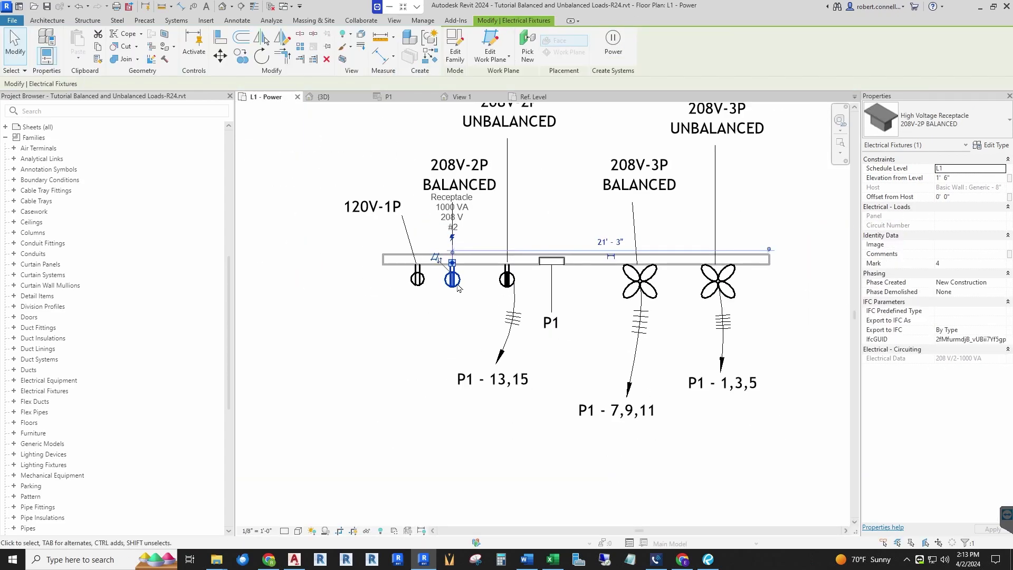
{"action": "left_click", "coordinate": [620, 49]}
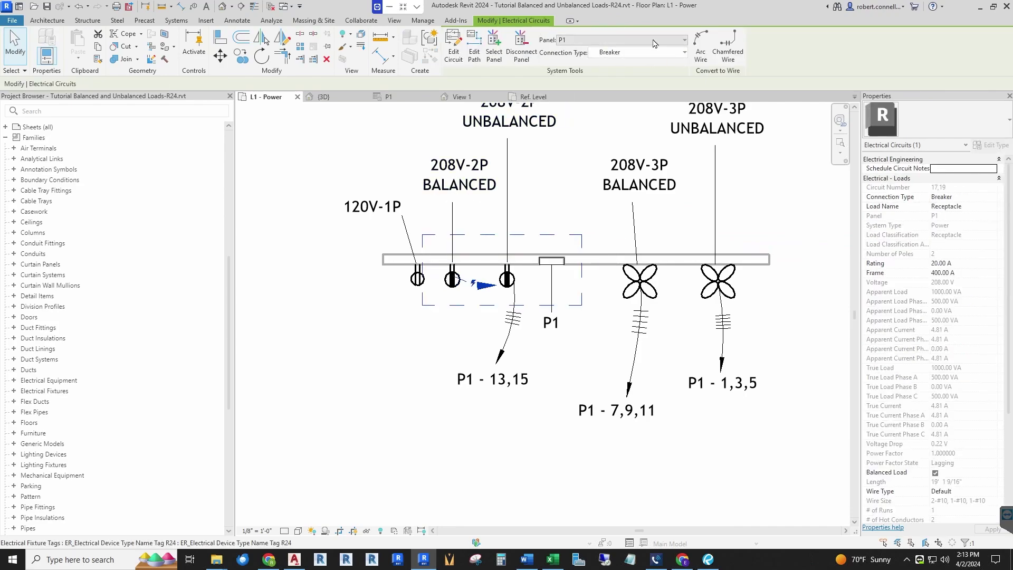
{"action": "left_click", "coordinate": [699, 50]}
{"action": "scroll", "coordinate": [477, 293], "scroll_direction": "up", "scroll_amount": 2}
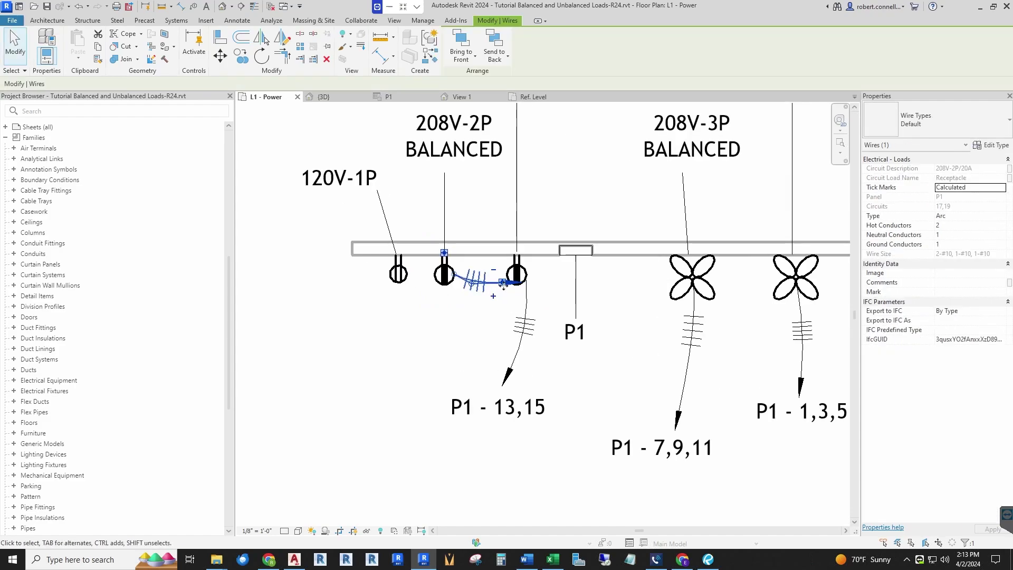
{"action": "left_click_drag", "start_coordinate": [491, 299], "coordinate": [437, 344]}
{"action": "key", "text": "Escape"}
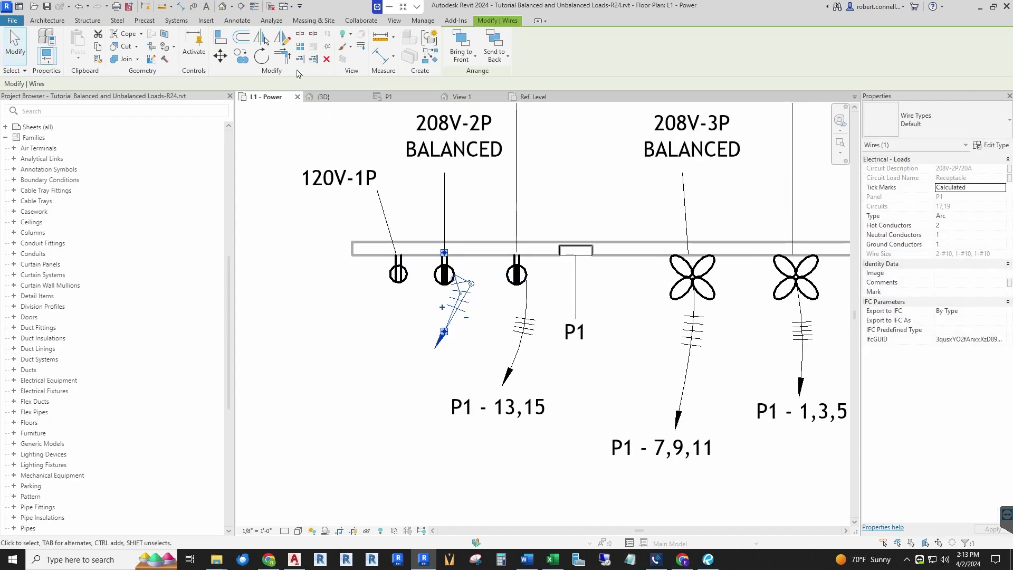
- Tag the 208V-2P BALANCED receptacle's homerun wire and place the tag just below its arrowhead
{"action": "left_click", "coordinate": [194, 7]}
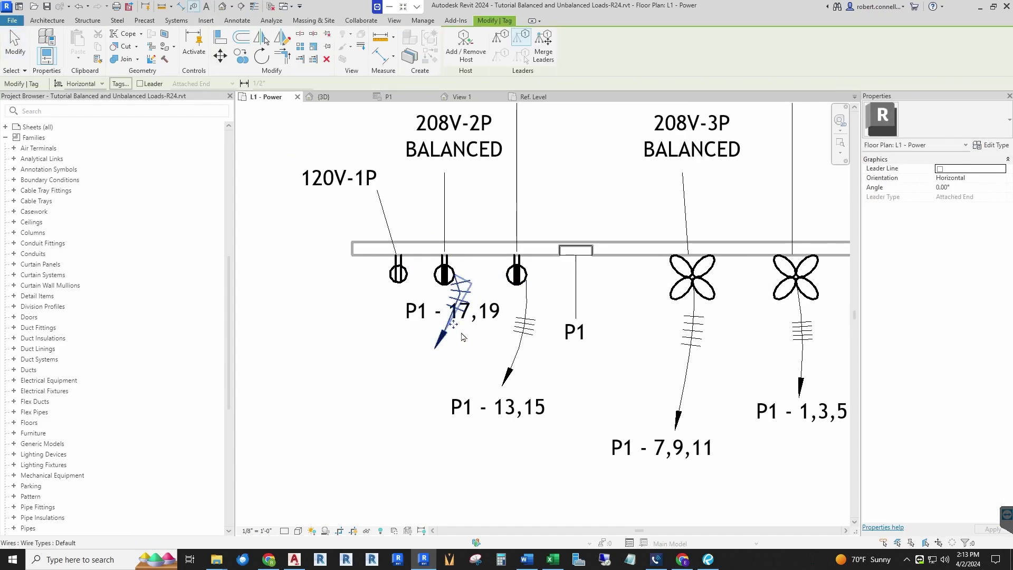
{"action": "left_click", "coordinate": [423, 381]}
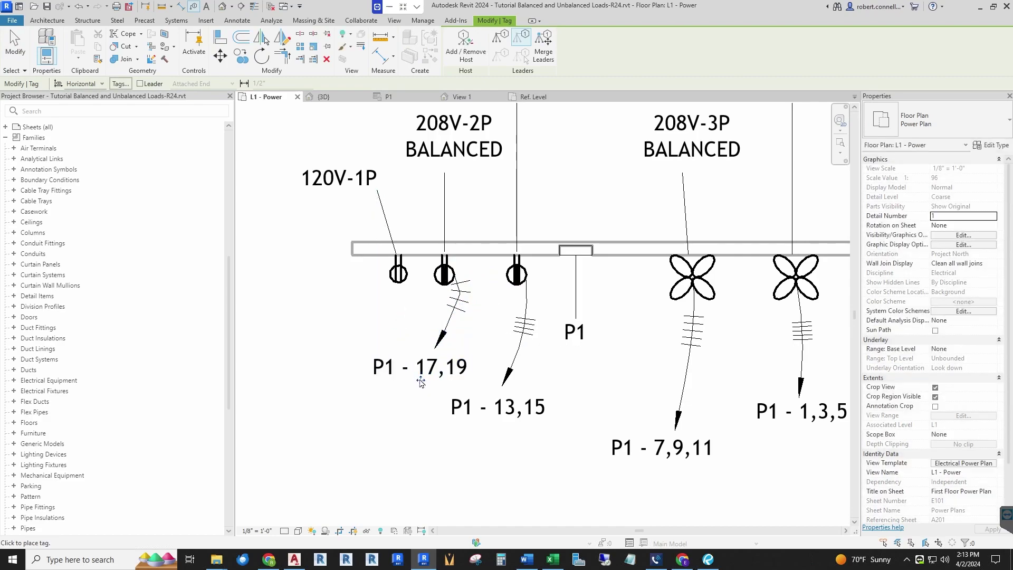
{"action": "key", "text": "Escape"}
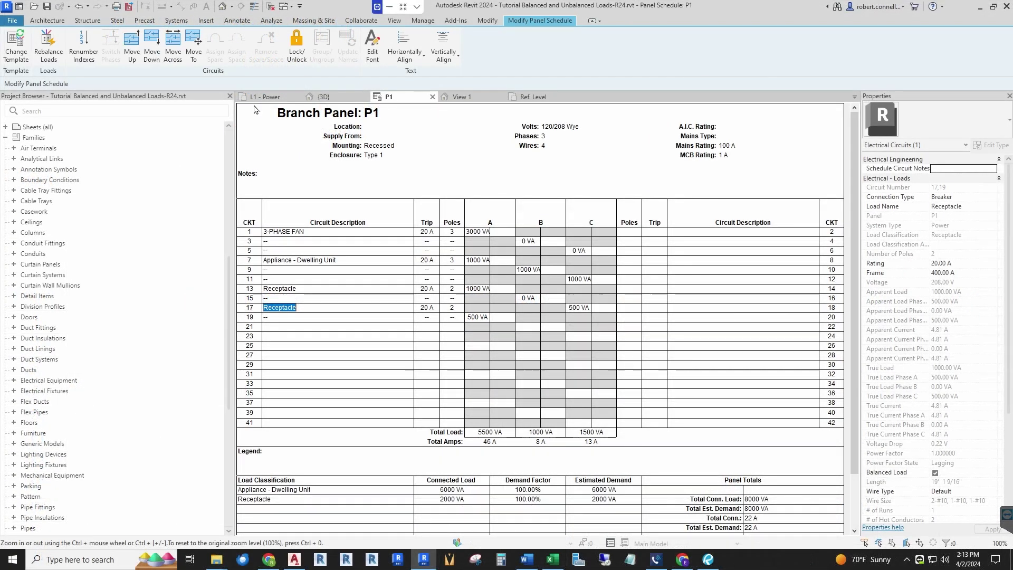
- Move the 208V-2P BALANCED receptacle's circuit down to slots 19,21 in the P1 panel schedule and compare the schedule with the L1 - Power plan
{"action": "left_click", "coordinate": [156, 45]}
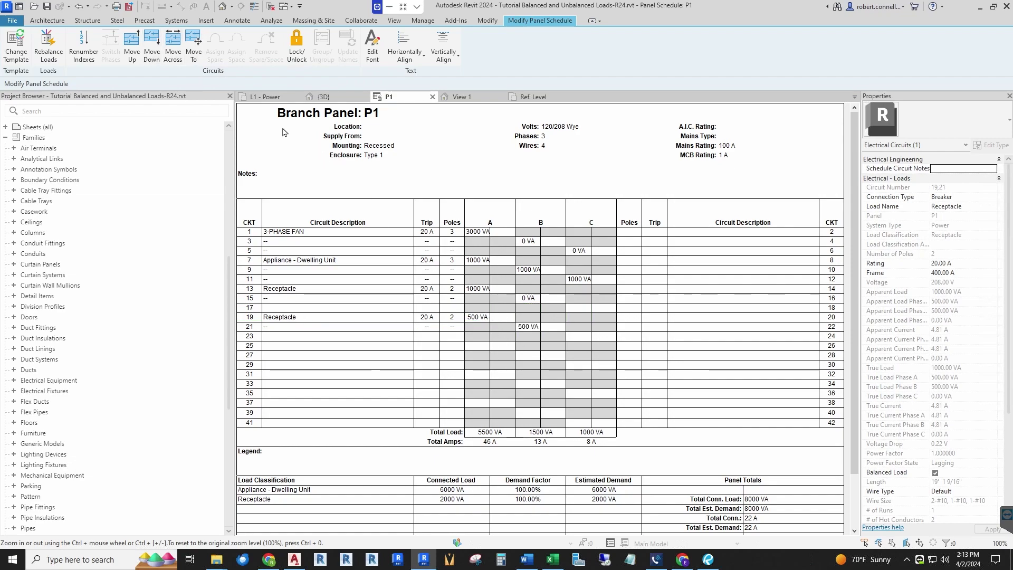
{"action": "left_click", "coordinate": [272, 102]}
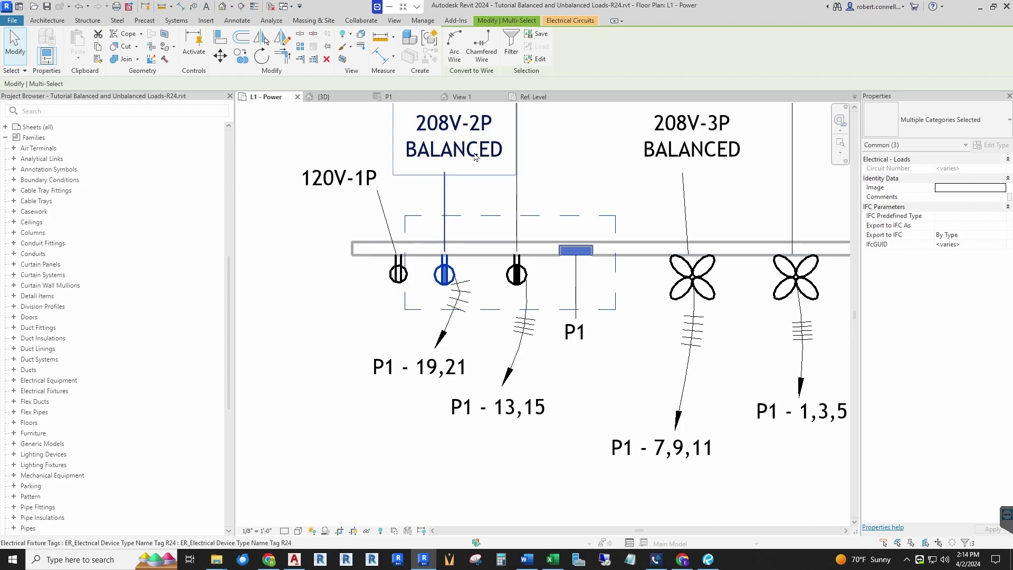
{"action": "double_click", "coordinate": [420, 110]}
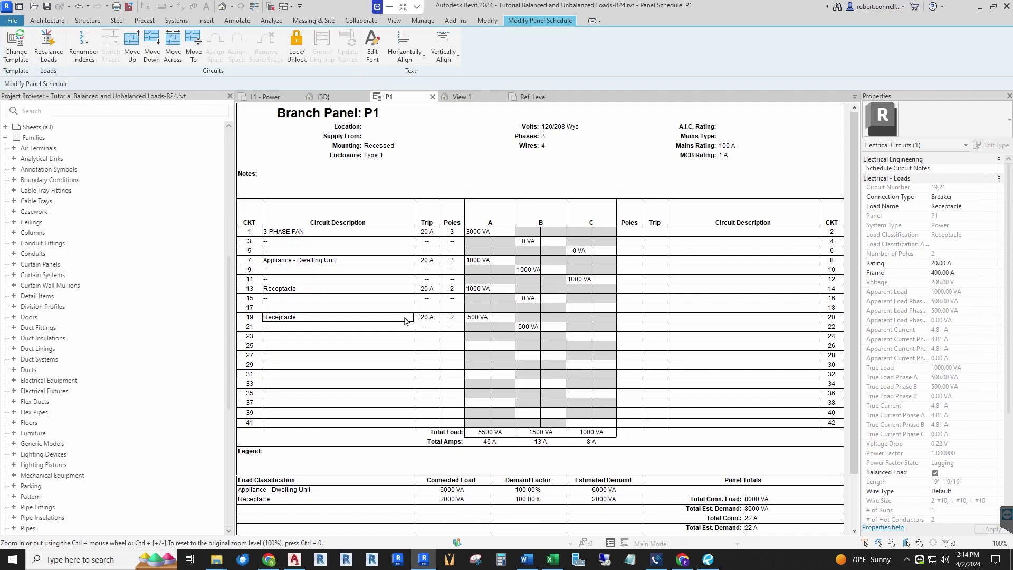
{"action": "left_click", "coordinate": [269, 98]}
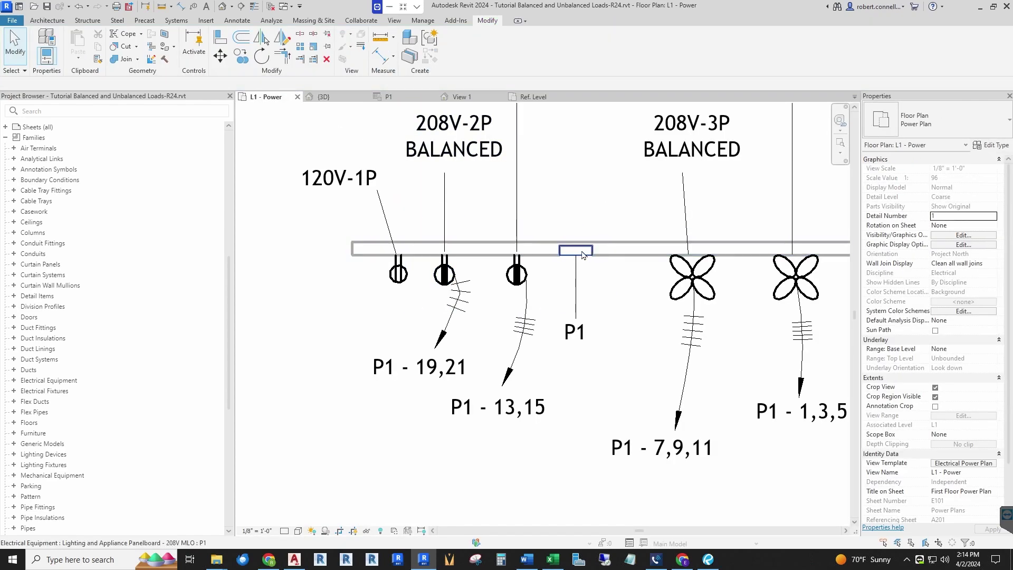
- Open panel P1's family and review its electrical connector's system type, number of poles, voltage and phase loads, returning to the L1 - Power plan
{"action": "left_click", "coordinate": [567, 257]}
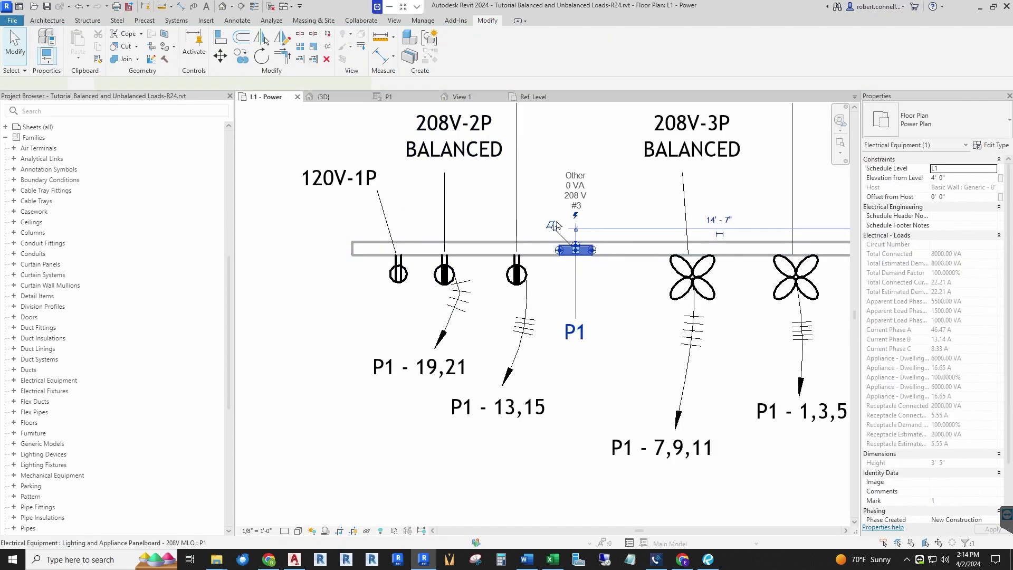
{"action": "left_click", "coordinate": [454, 49]}
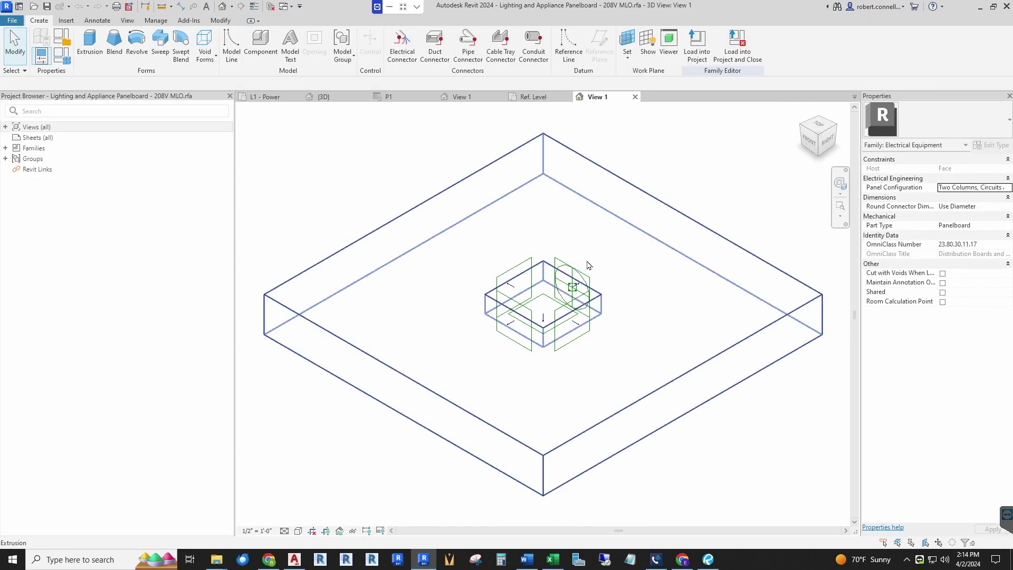
{"action": "scroll", "coordinate": [584, 278], "scroll_direction": "up", "scroll_amount": 5}
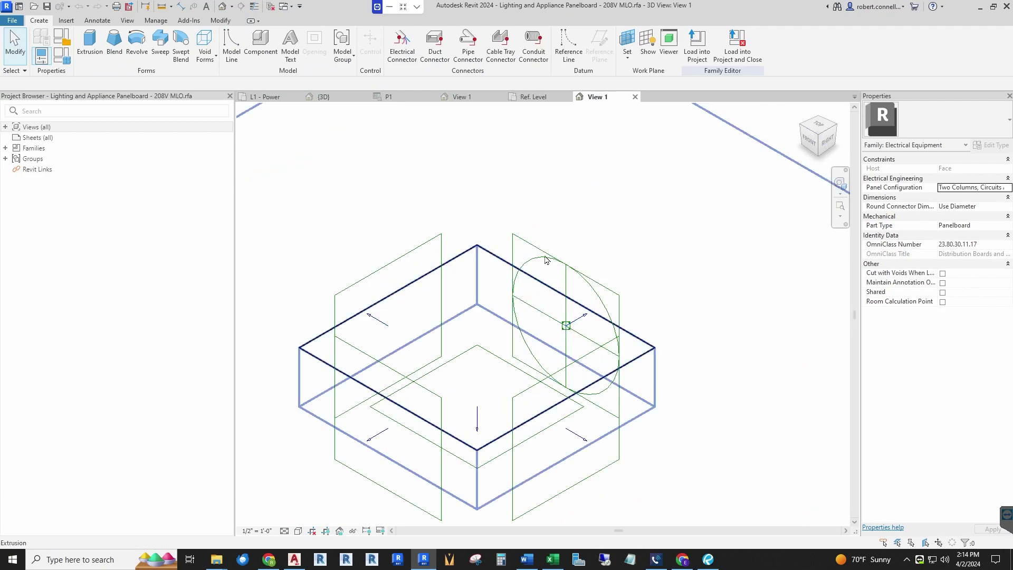
{"action": "left_click", "coordinate": [530, 264]}
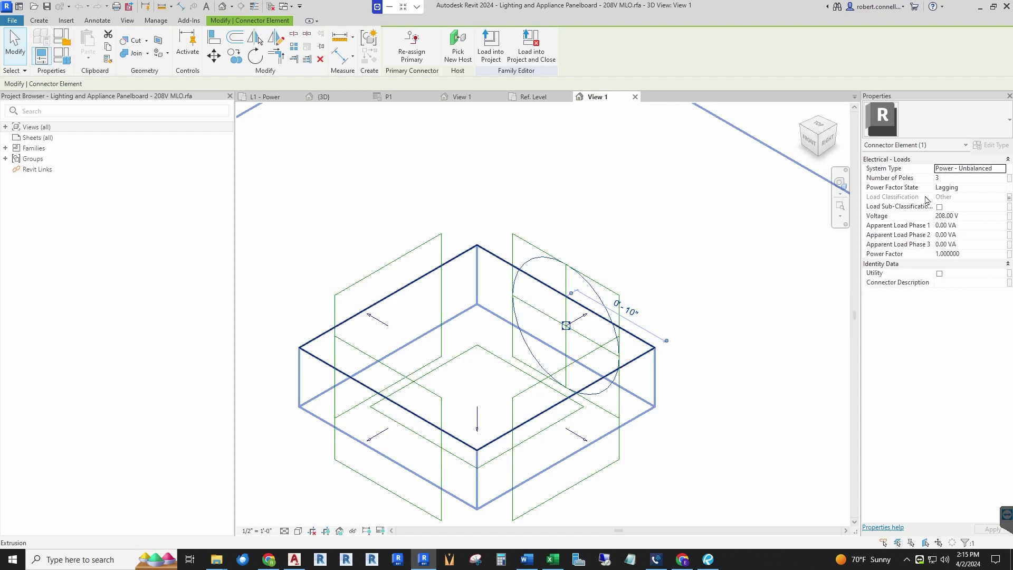
{"action": "left_click", "coordinate": [264, 97]}
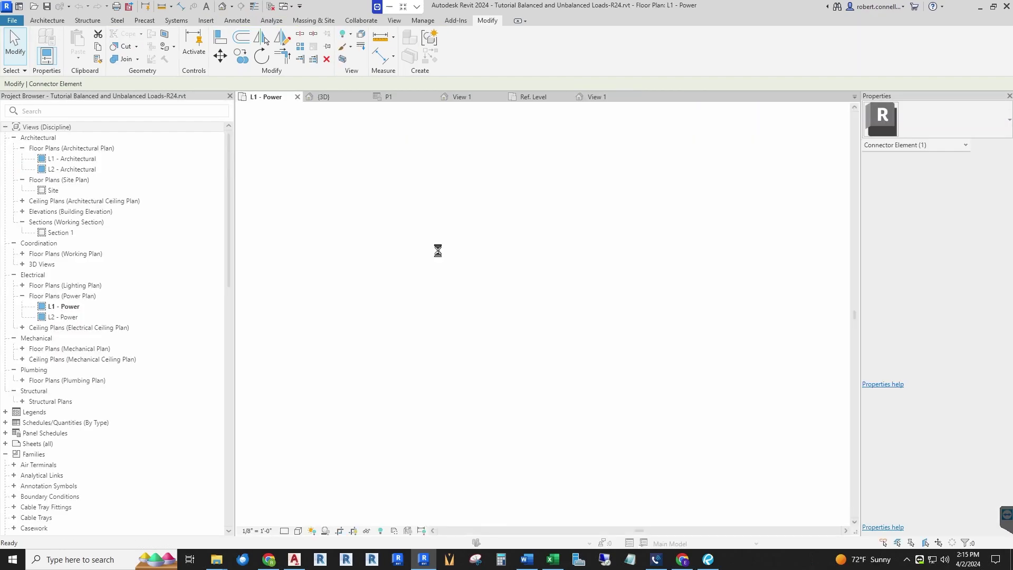
{"action": "left_click", "coordinate": [504, 246]}
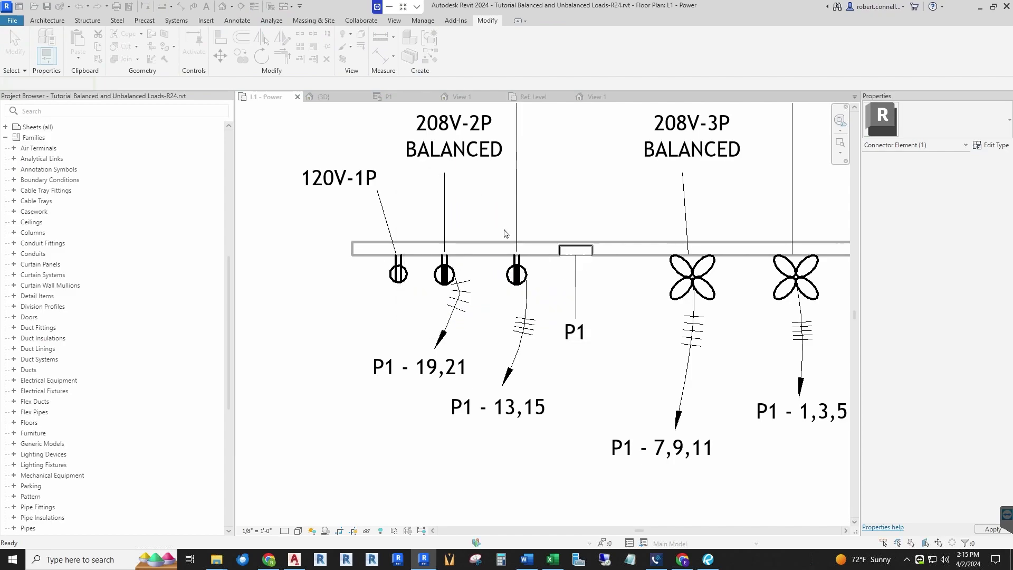
{"action": "scroll", "coordinate": [504, 233], "scroll_direction": "down", "scroll_amount": 2}
{"action": "scroll", "coordinate": [491, 250], "scroll_direction": "up", "scroll_amount": 1}
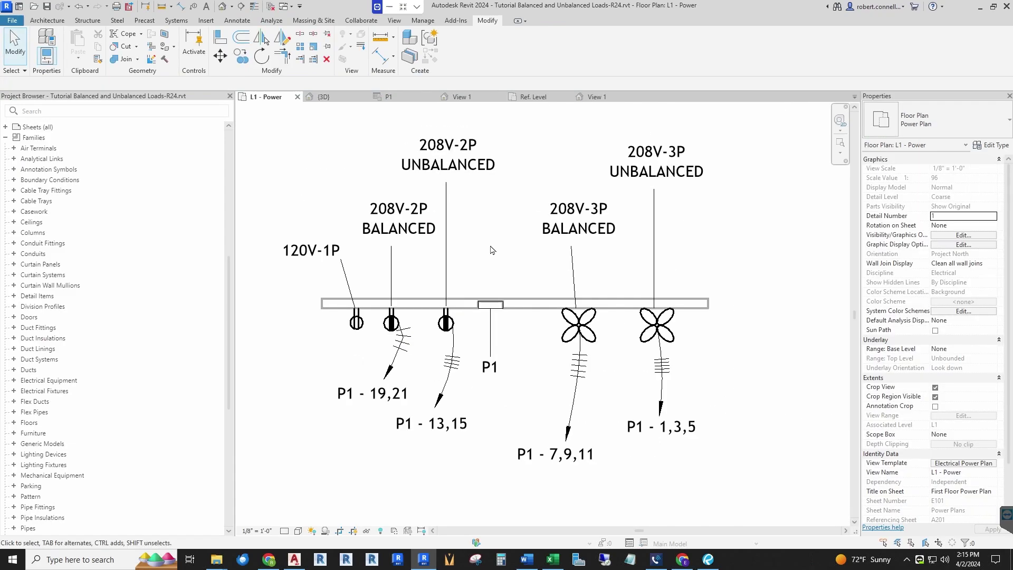